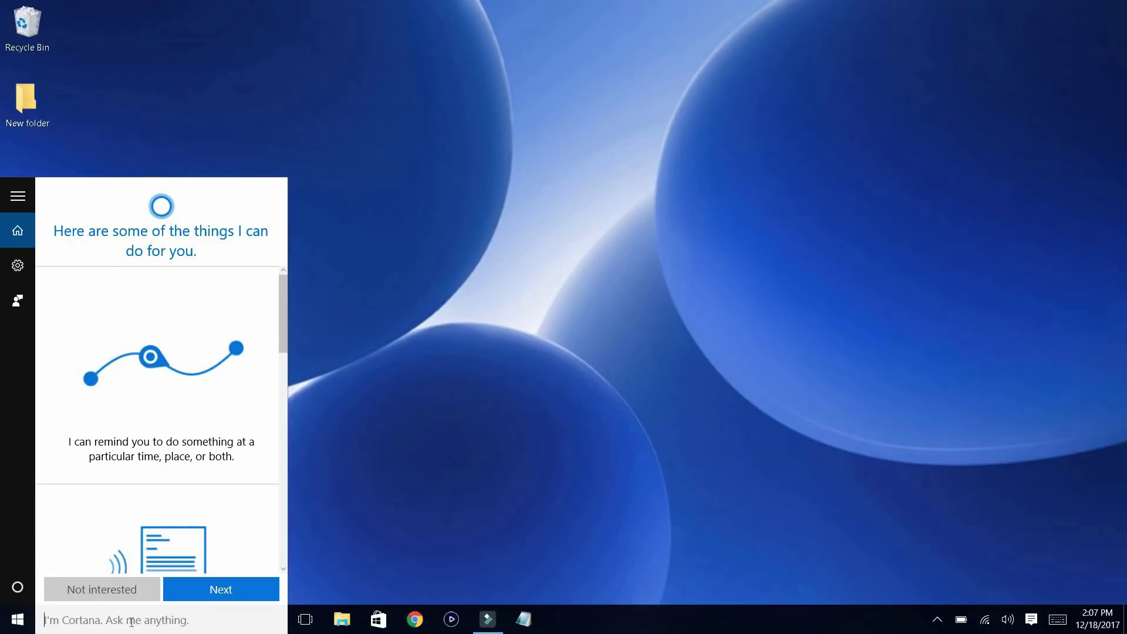
# Search Windows for Notepad and launch it with Run as administrator
pyautogui.write('n')
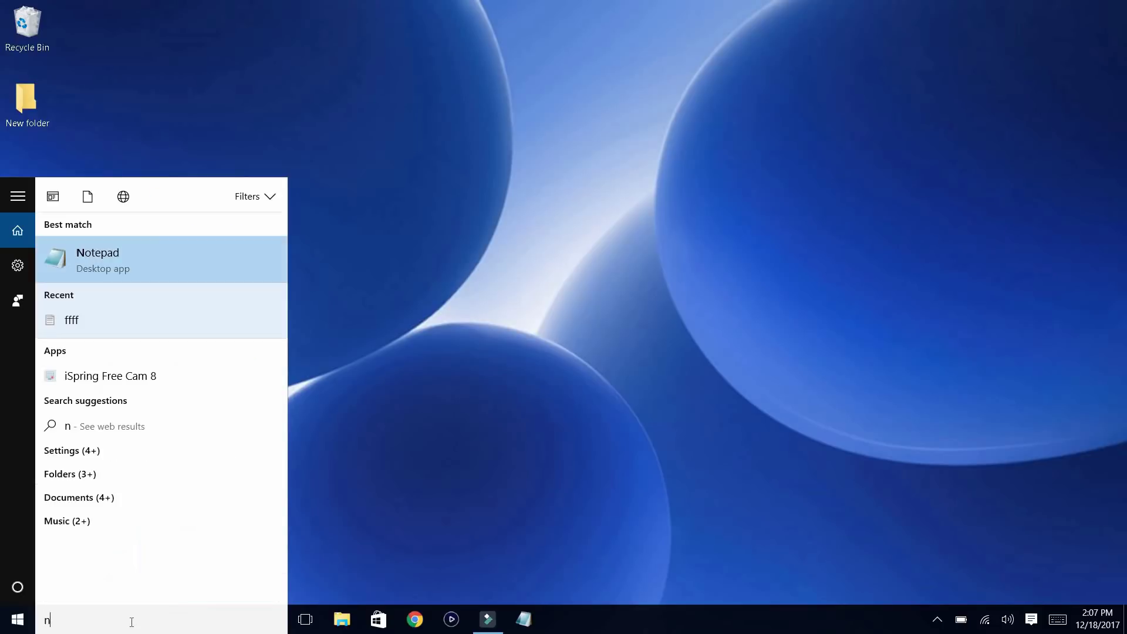
pyautogui.click(289, 548)
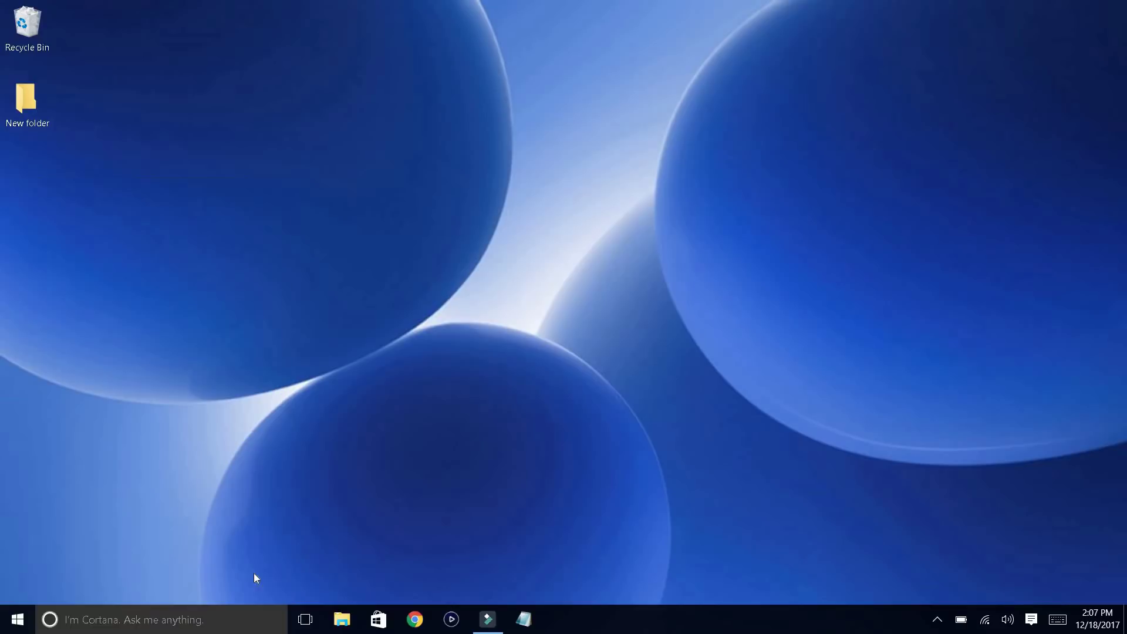
pyautogui.click(175, 631)
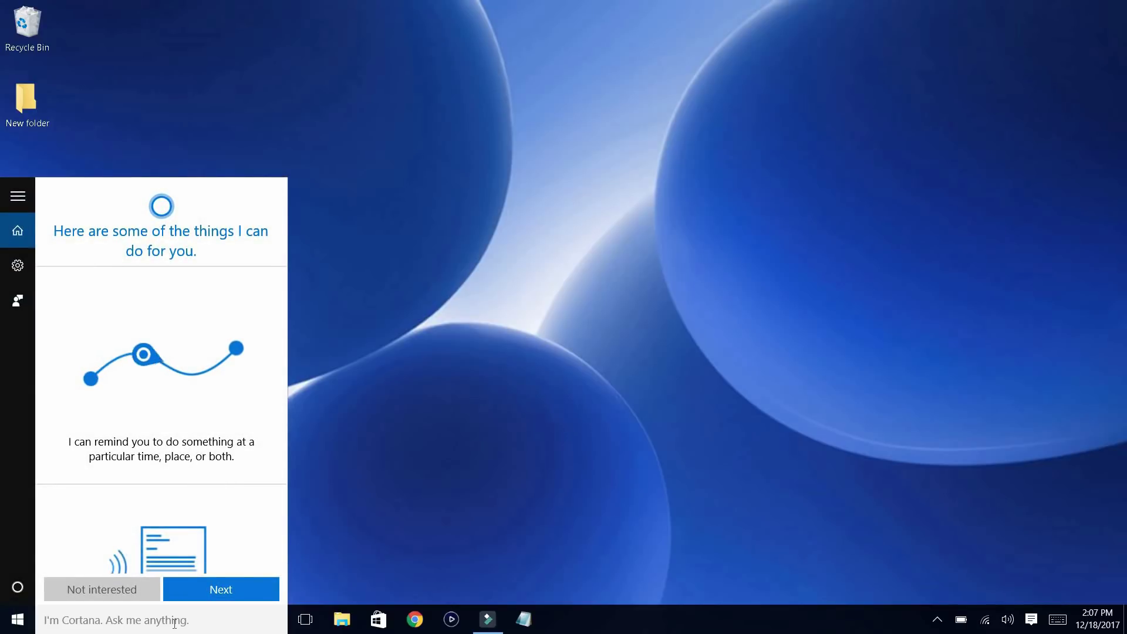
pyautogui.write('n')
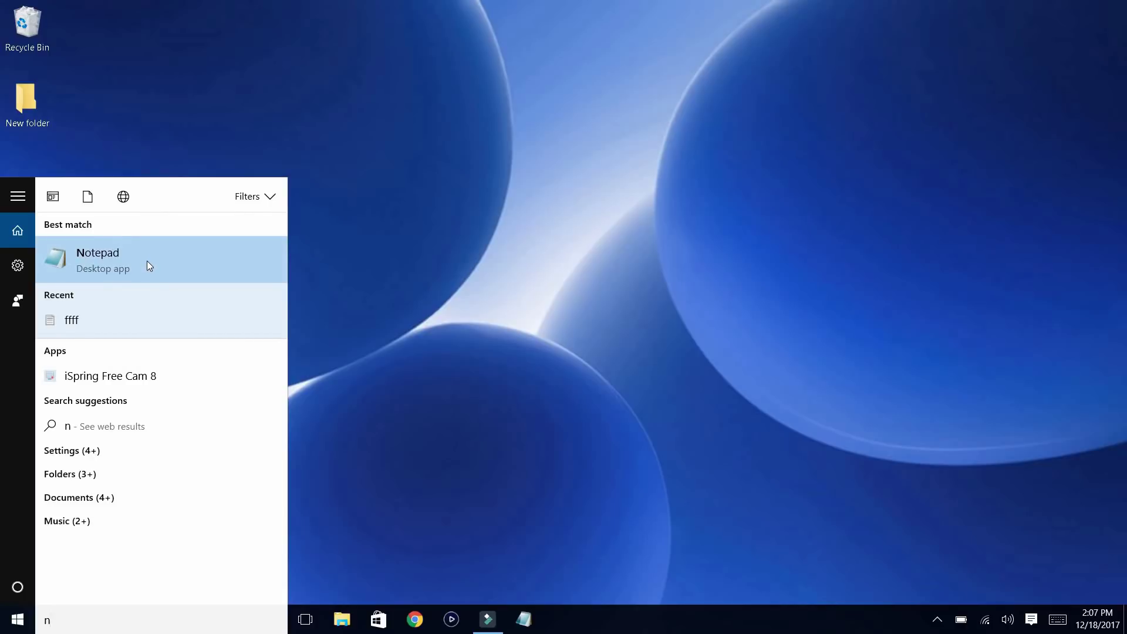
pyautogui.rightClick(146, 265)
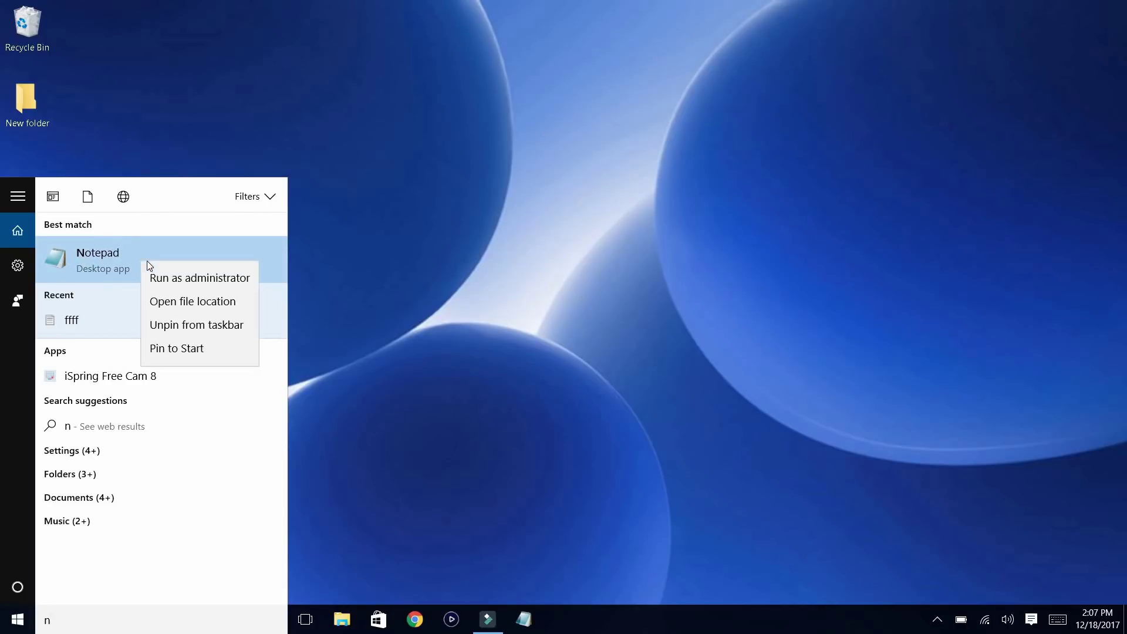
pyautogui.click(209, 281)
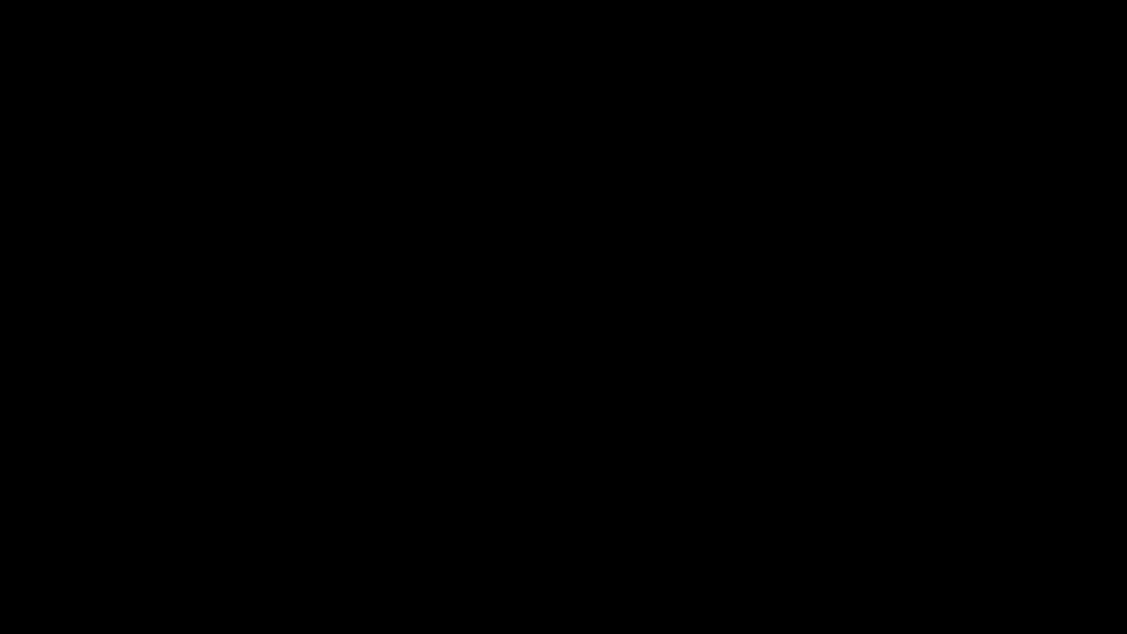
# Approve the administrator prompt and show the new Notepad window's File menu
pyautogui.click(621, 329)
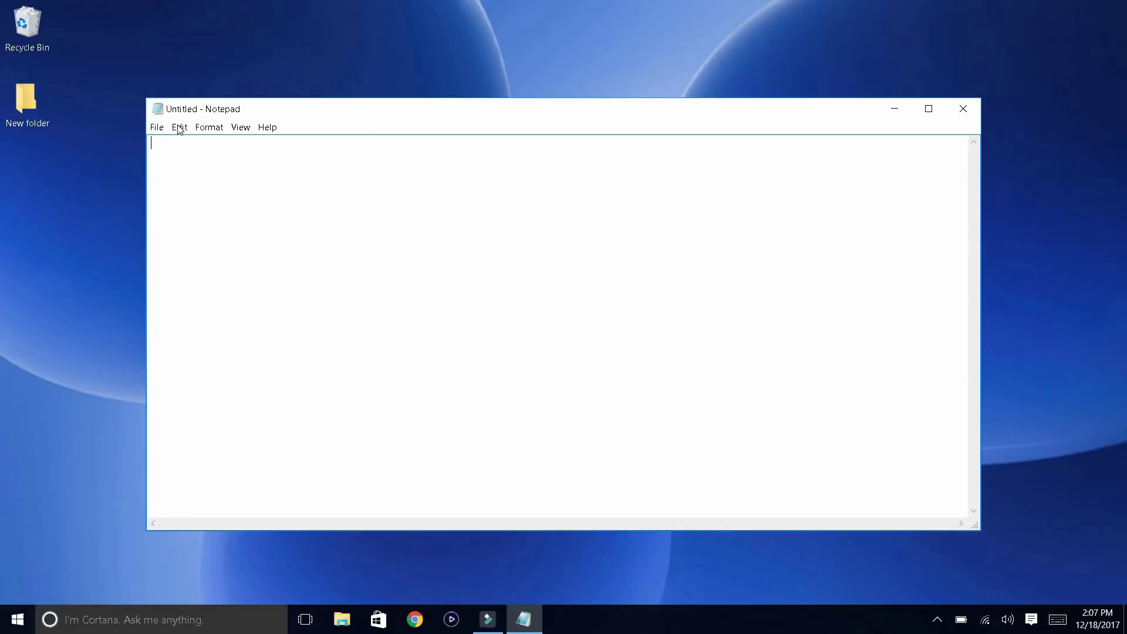
pyautogui.click(157, 127)
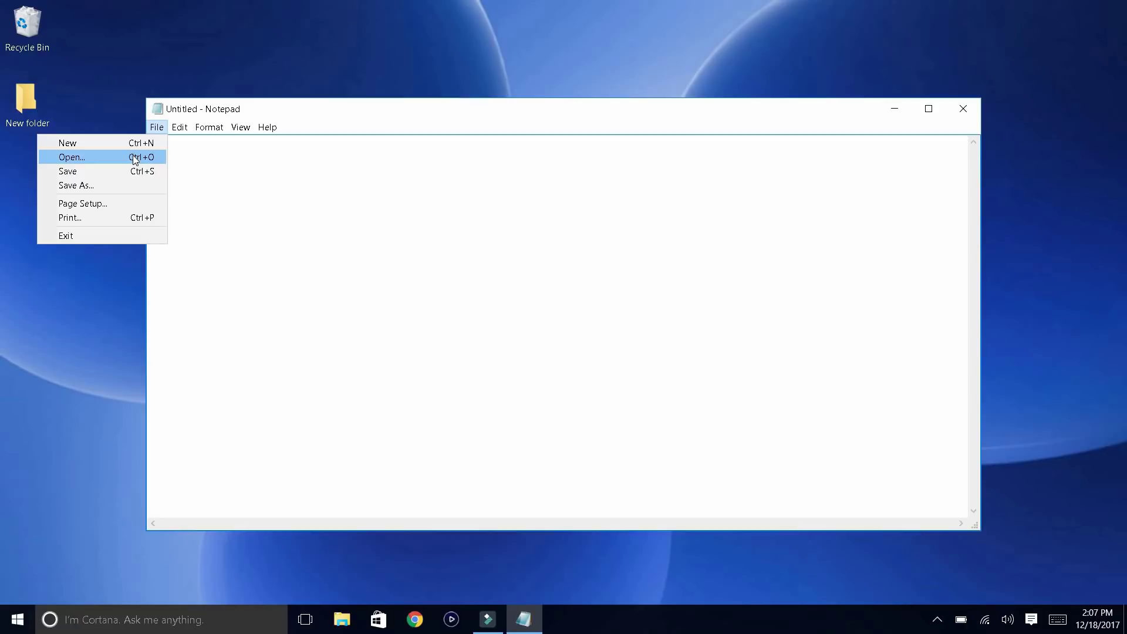
# In the Open dialog, browse to the C: drive and into the Windows folder
pyautogui.click(134, 159)
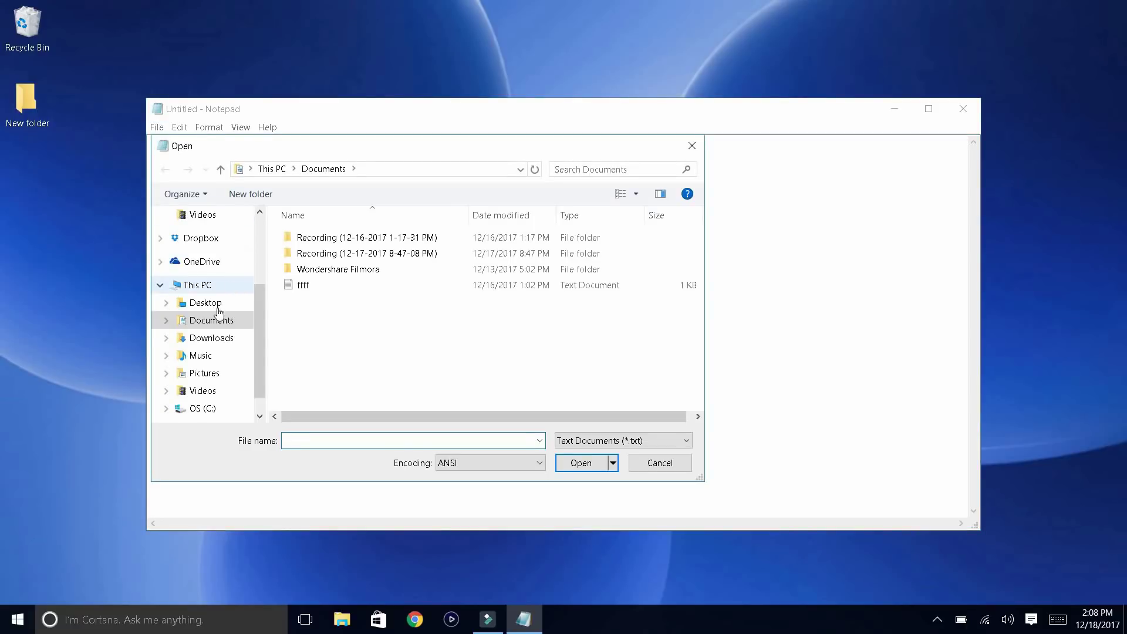
pyautogui.scroll(-2, 222, 359)
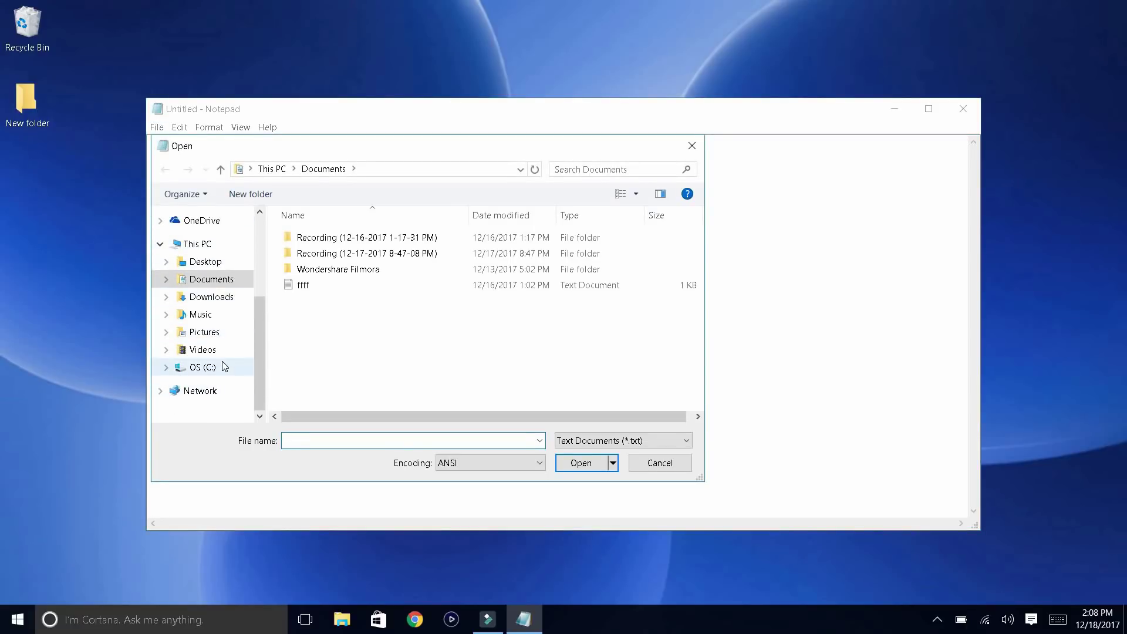
pyautogui.click(224, 368)
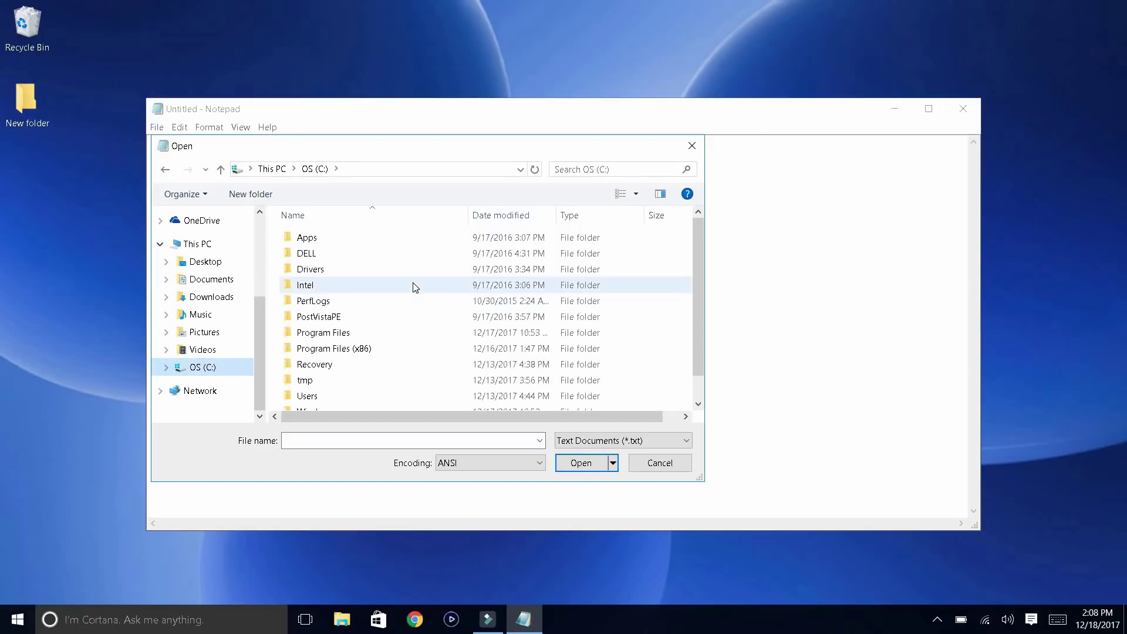
pyautogui.scroll(-1, 358, 379)
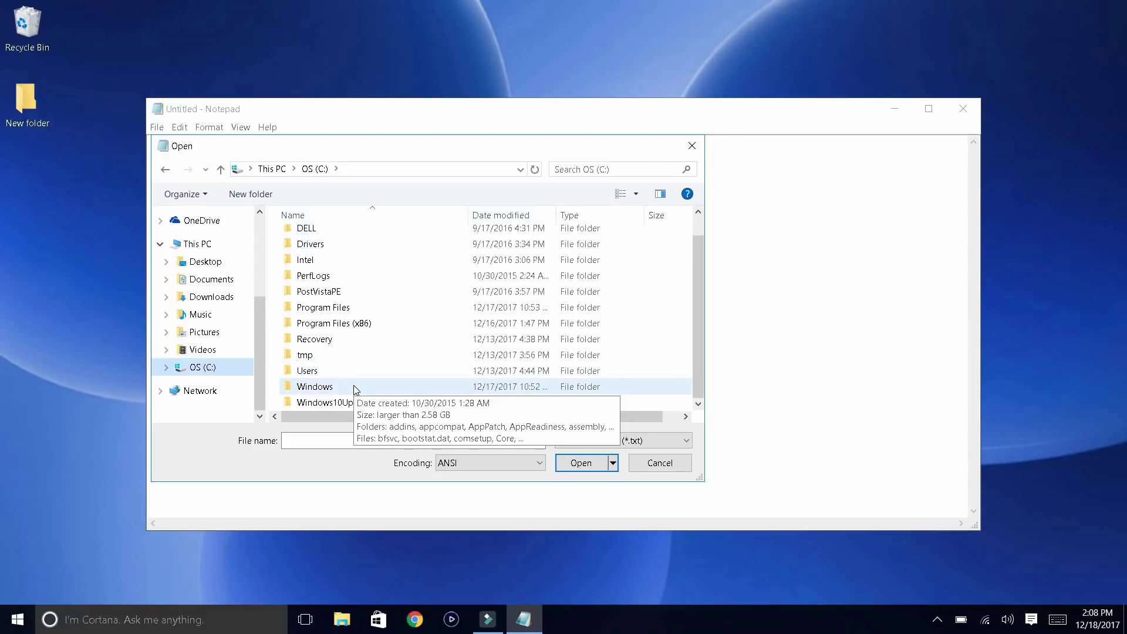
pyautogui.doubleClick(355, 387)
# Continue into System32, then drivers, then the etc folder
pyautogui.scroll(-2, 377, 269)
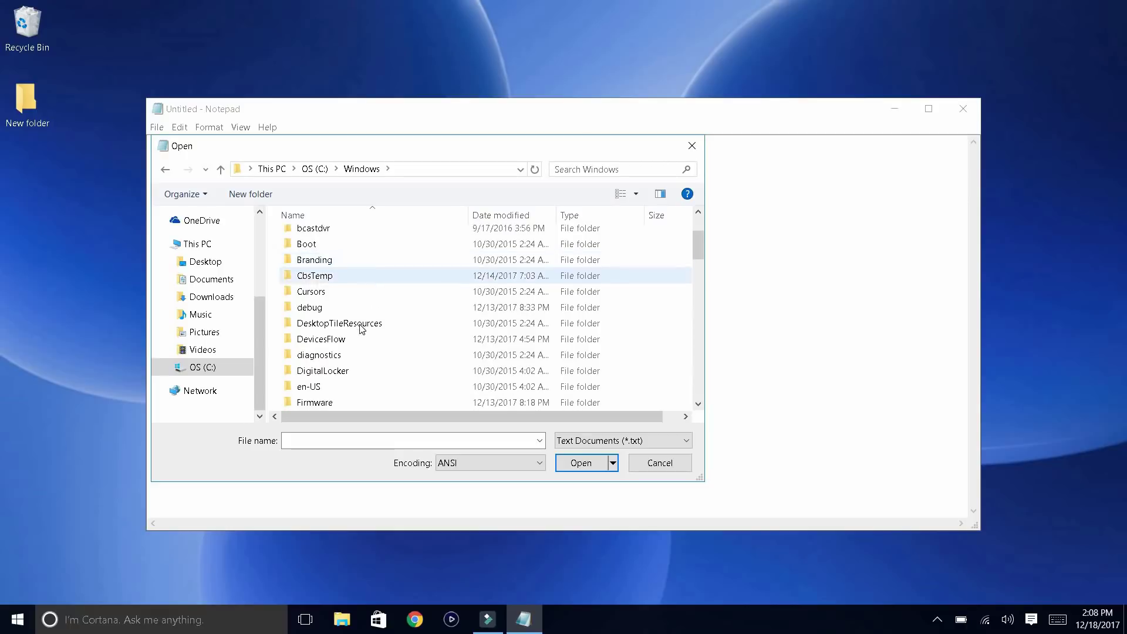
pyautogui.scroll(-13, 361, 329)
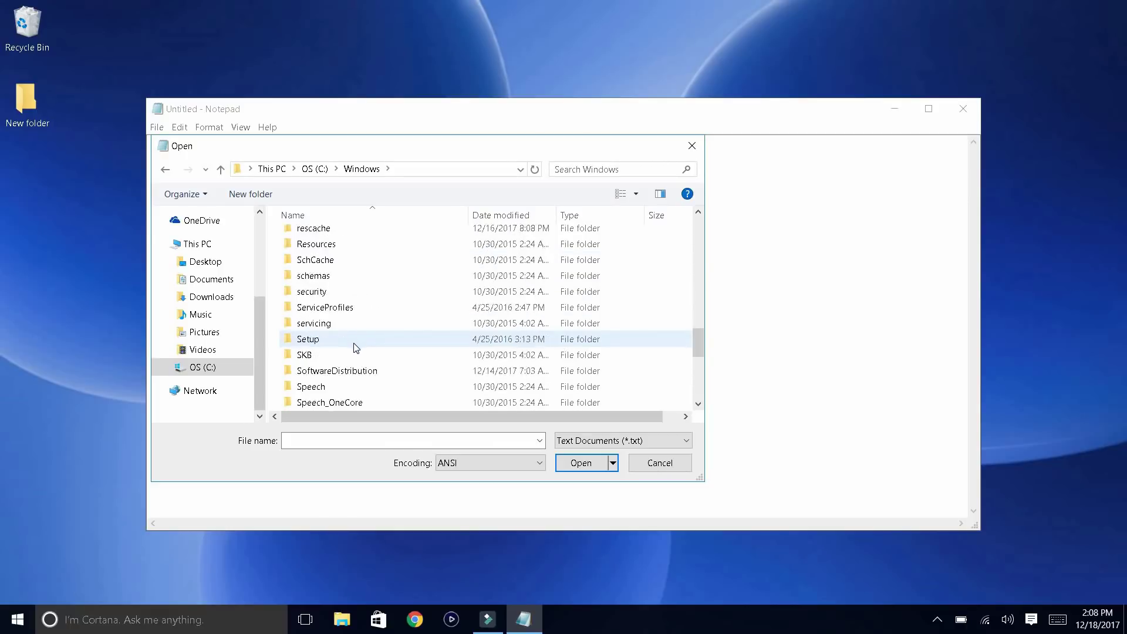
pyautogui.scroll(-2, 355, 346)
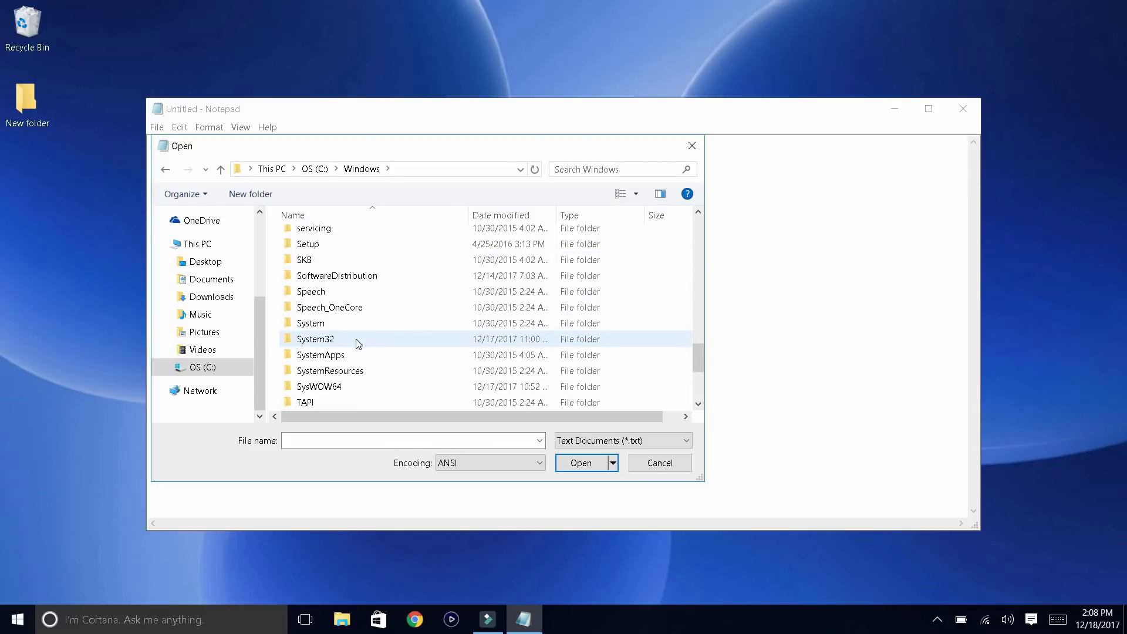
pyautogui.doubleClick(358, 343)
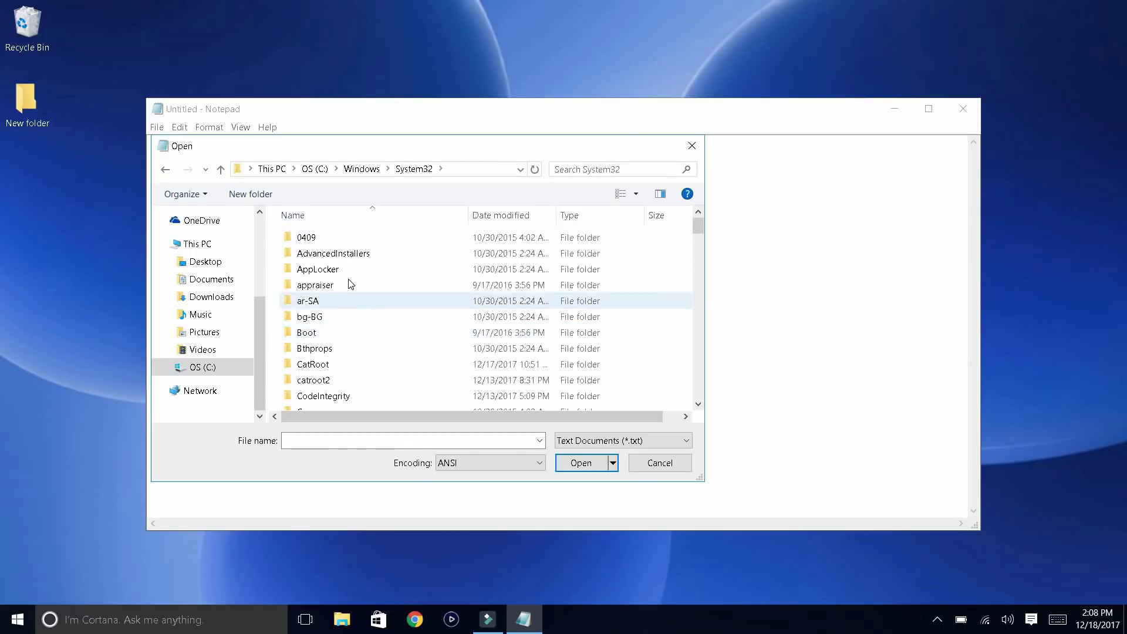
pyautogui.scroll(-4, 372, 347)
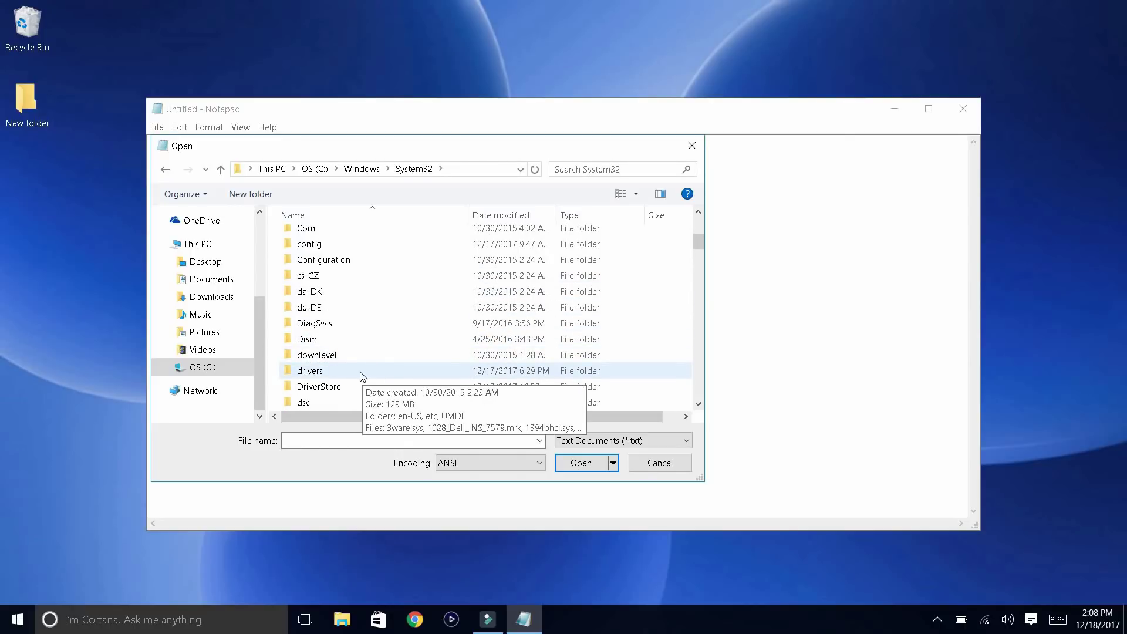
pyautogui.click(360, 372)
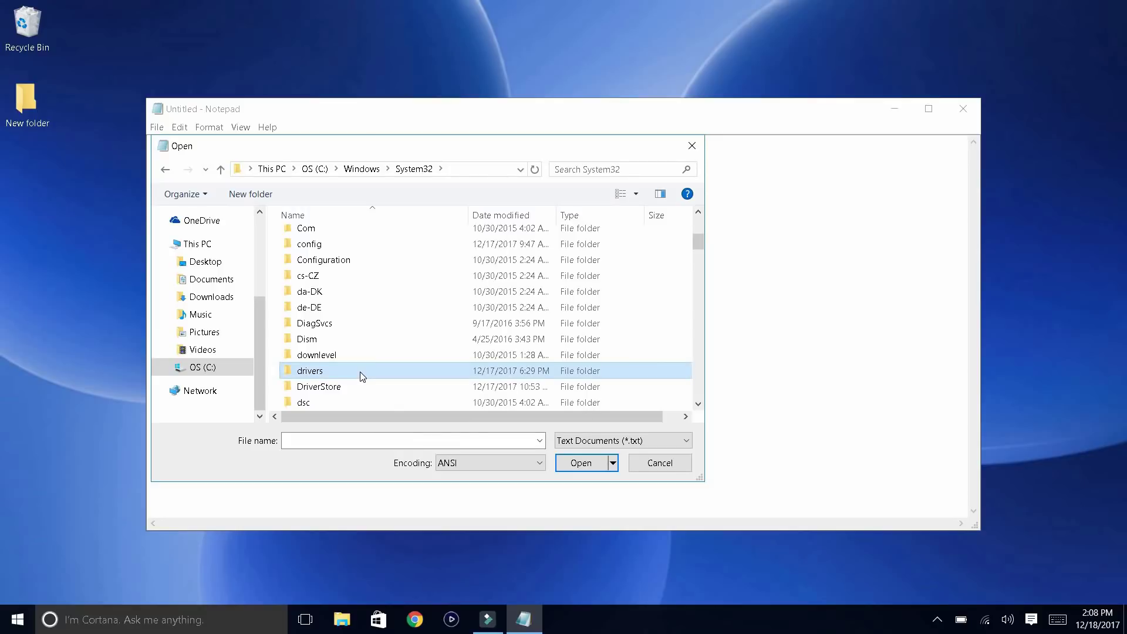
pyautogui.doubleClick(360, 372)
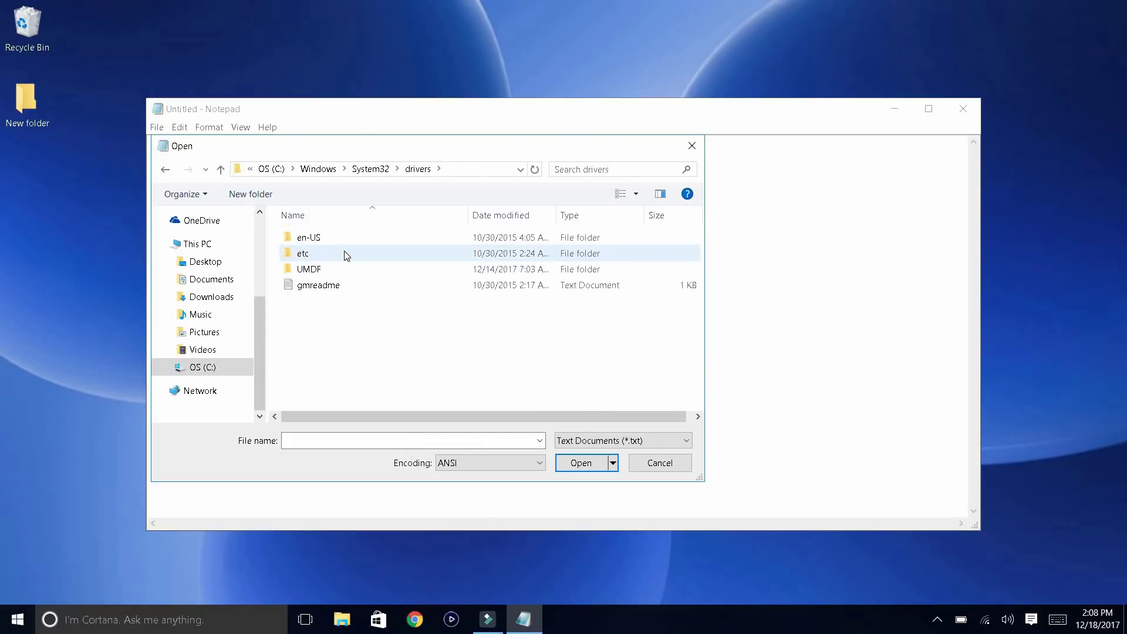
pyautogui.moveTo(347, 255)
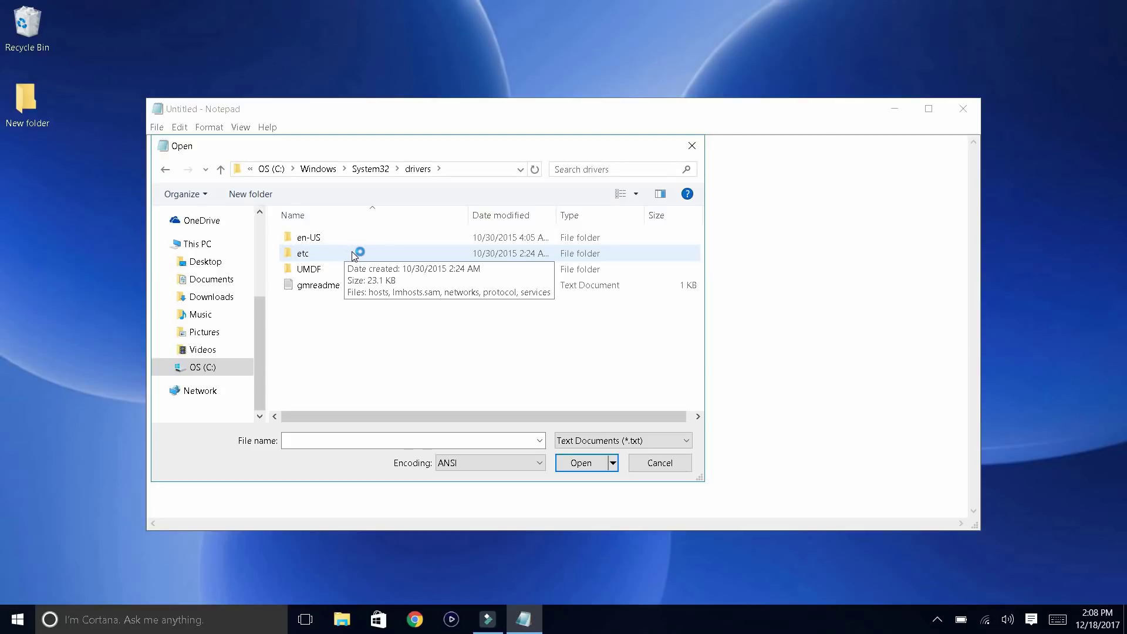
pyautogui.doubleClick(351, 253)
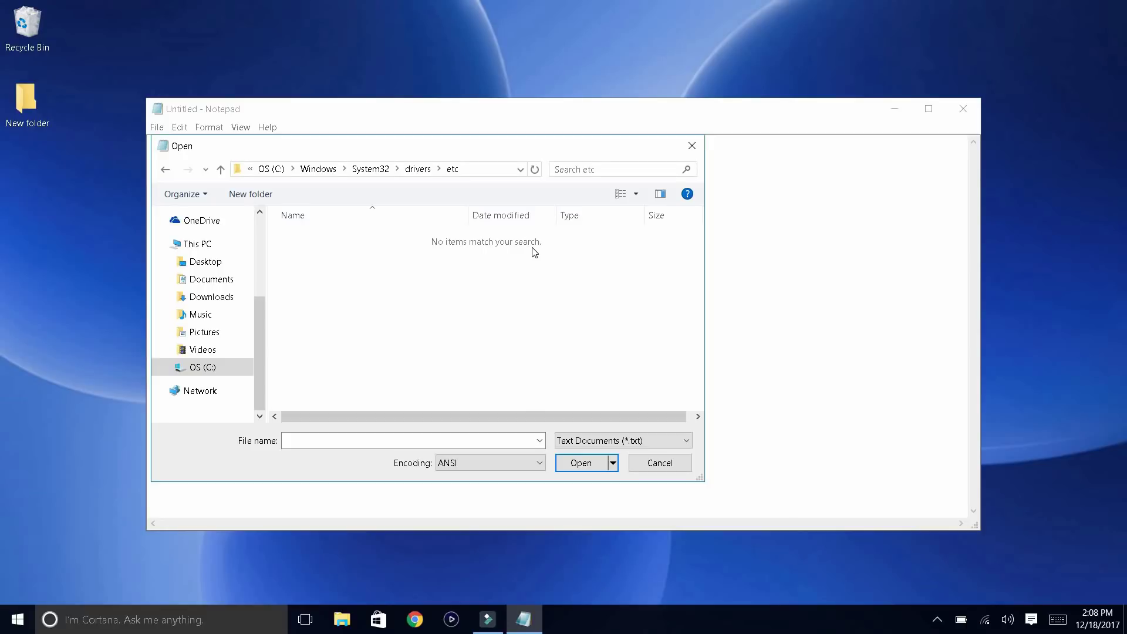
# Switch the file filter to All Files and open the hosts file
pyautogui.click(627, 443)
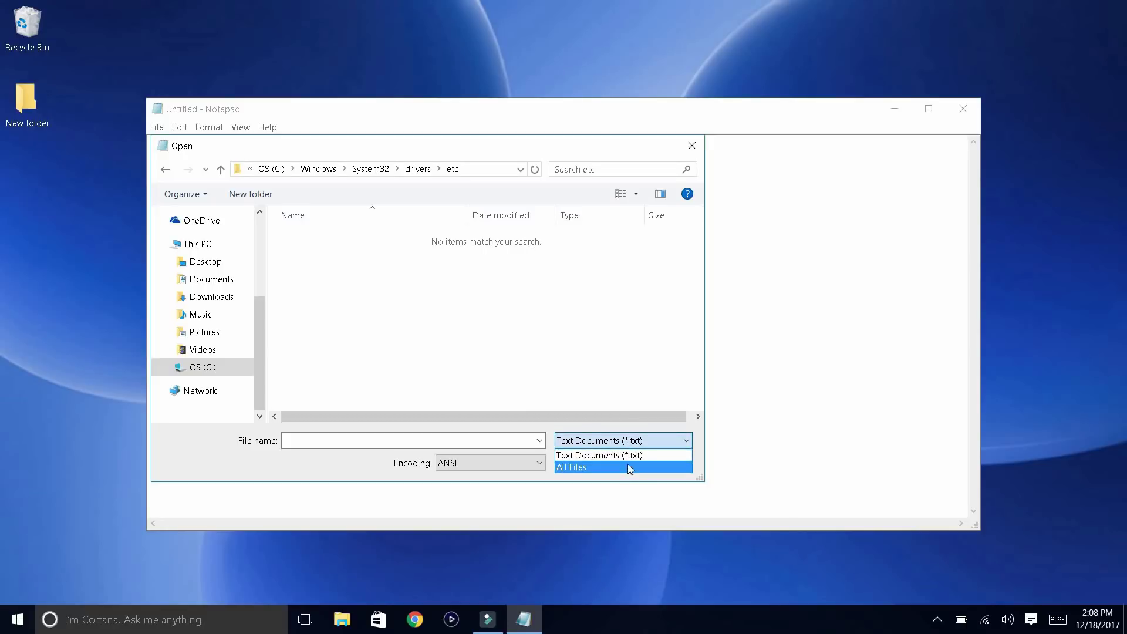
pyautogui.click(628, 465)
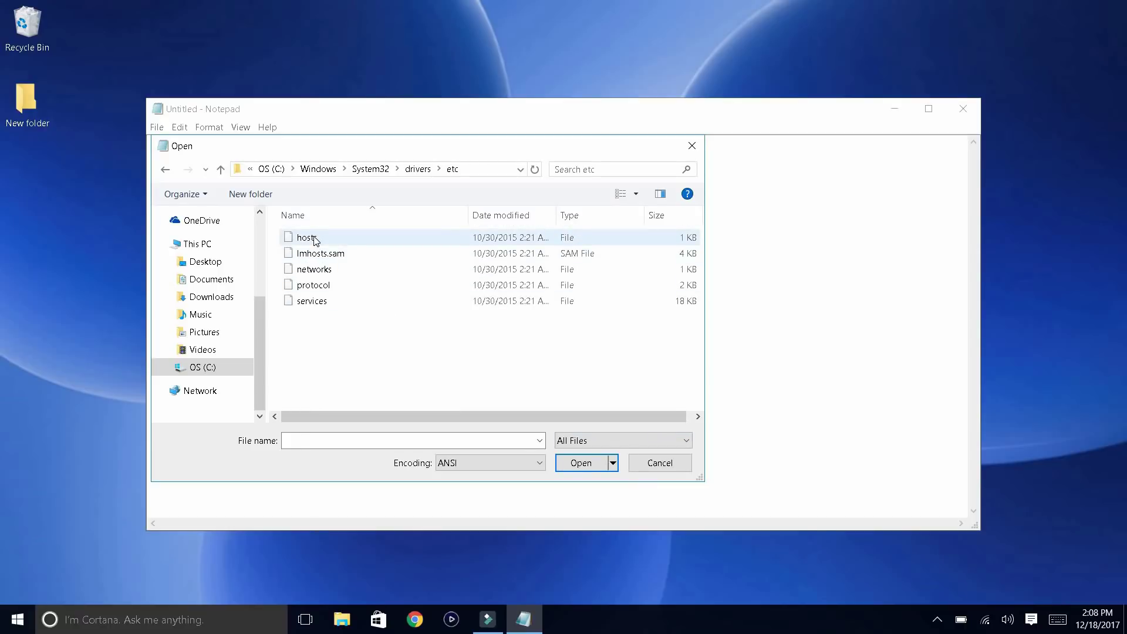
pyautogui.click(305, 237)
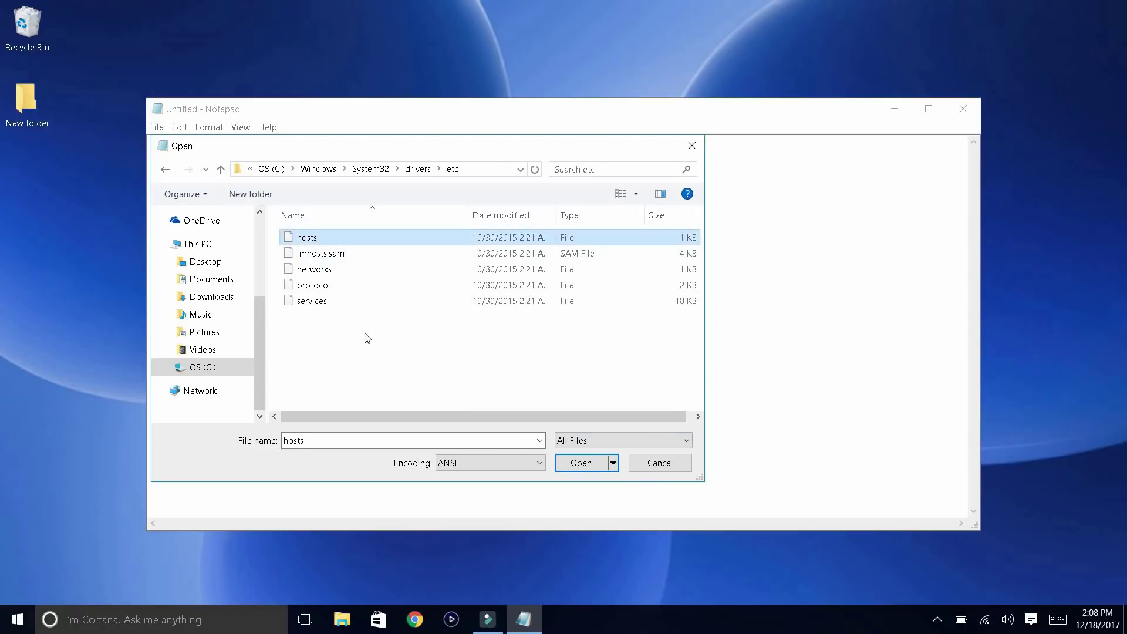
pyautogui.doubleClick(459, 234)
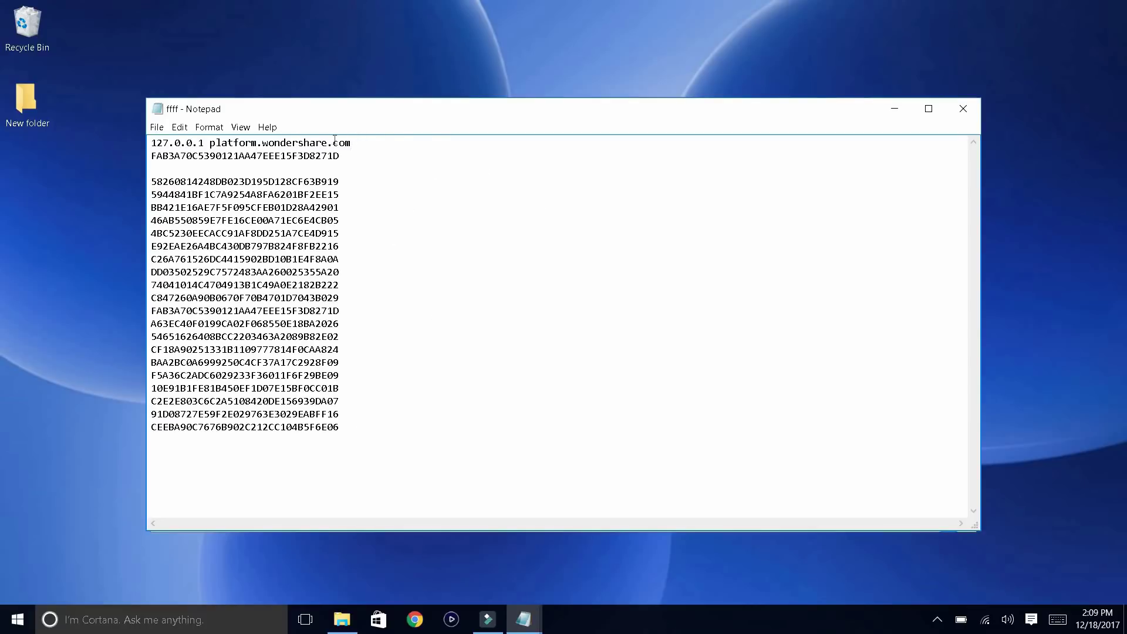
# Copy the line '127.0.0.1 platform.wondershare.com' from the ffff notes
pyautogui.moveTo(350, 143); pyautogui.dragTo(151, 146)
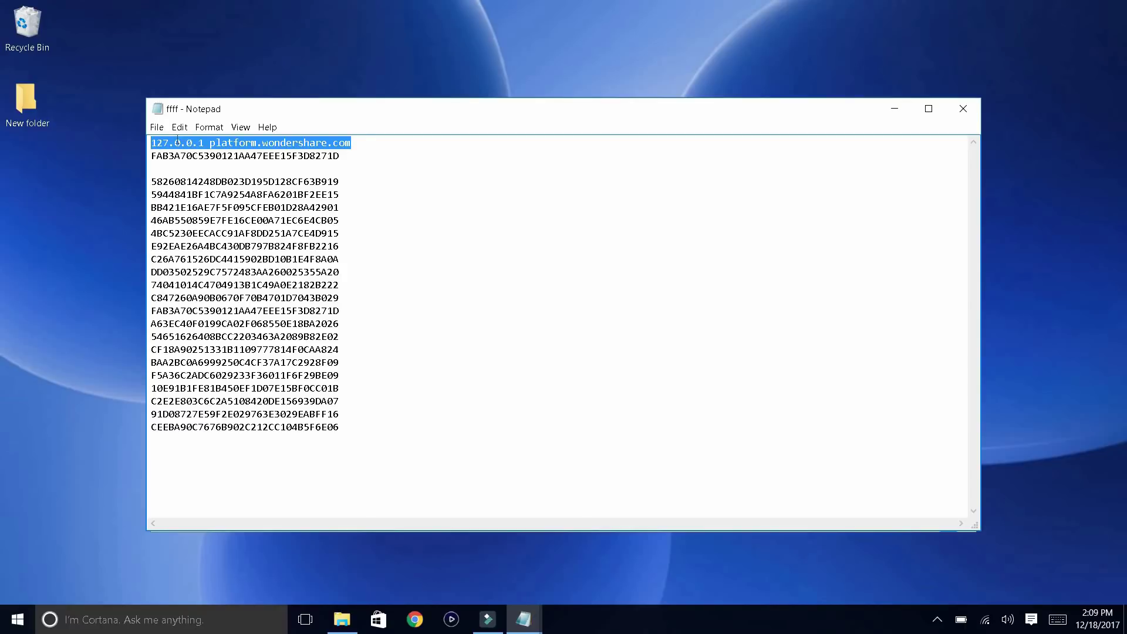
pyautogui.rightClick(178, 141)
pyautogui.click(142, 172)
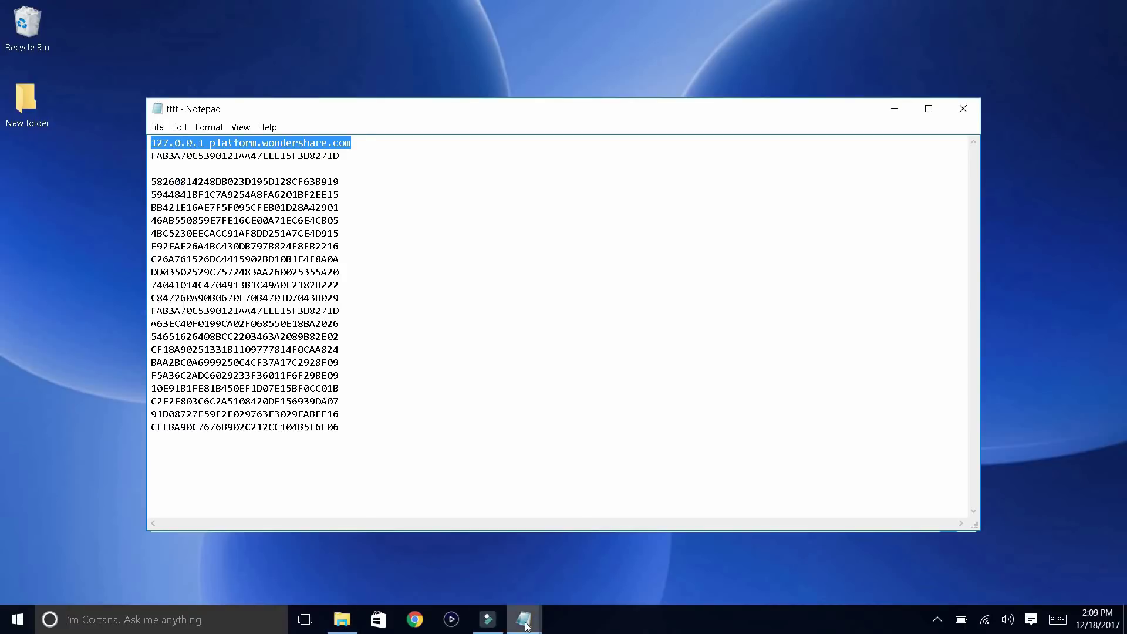
# Paste the redirect line into the hosts file below the localhost entries
pyautogui.moveTo(527, 625)
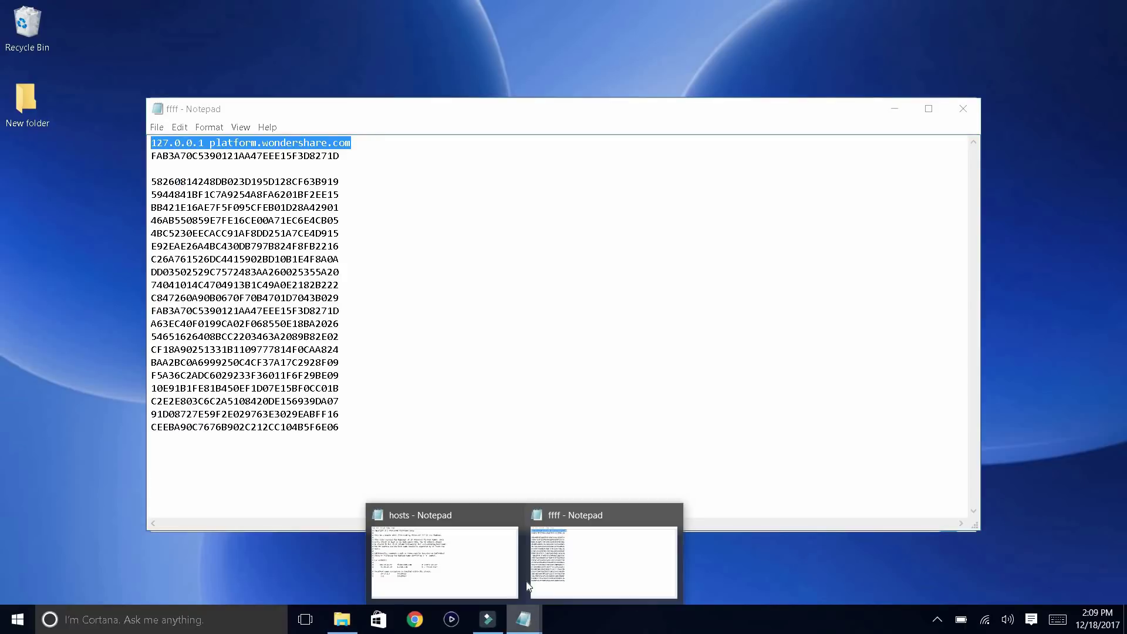
pyautogui.click(479, 575)
pyautogui.rightClick(362, 456)
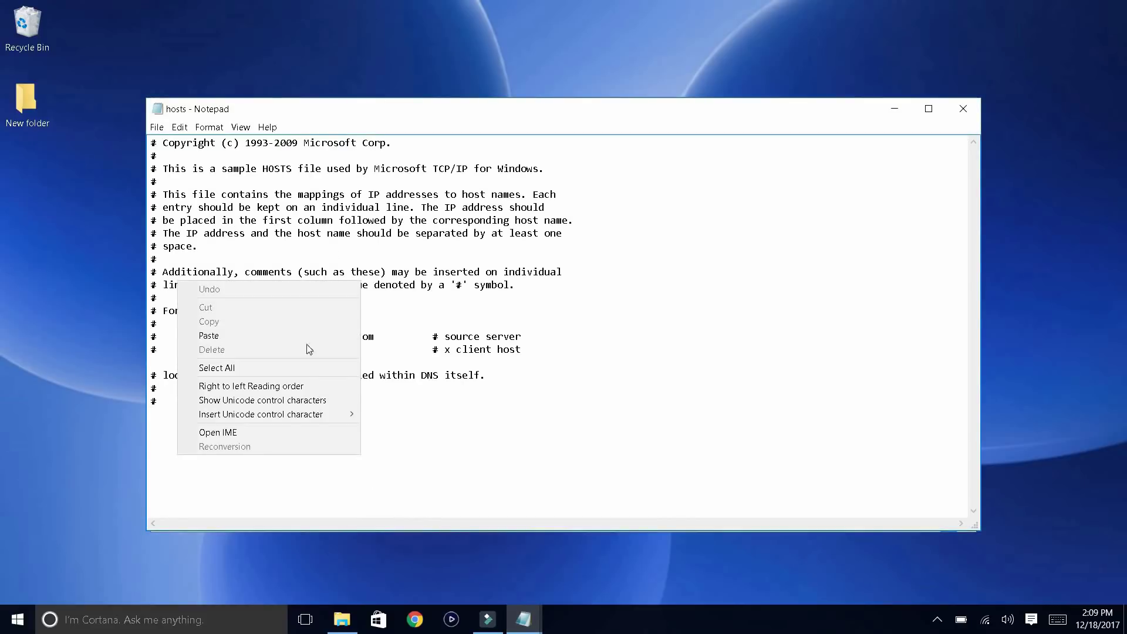
pyautogui.click(309, 335)
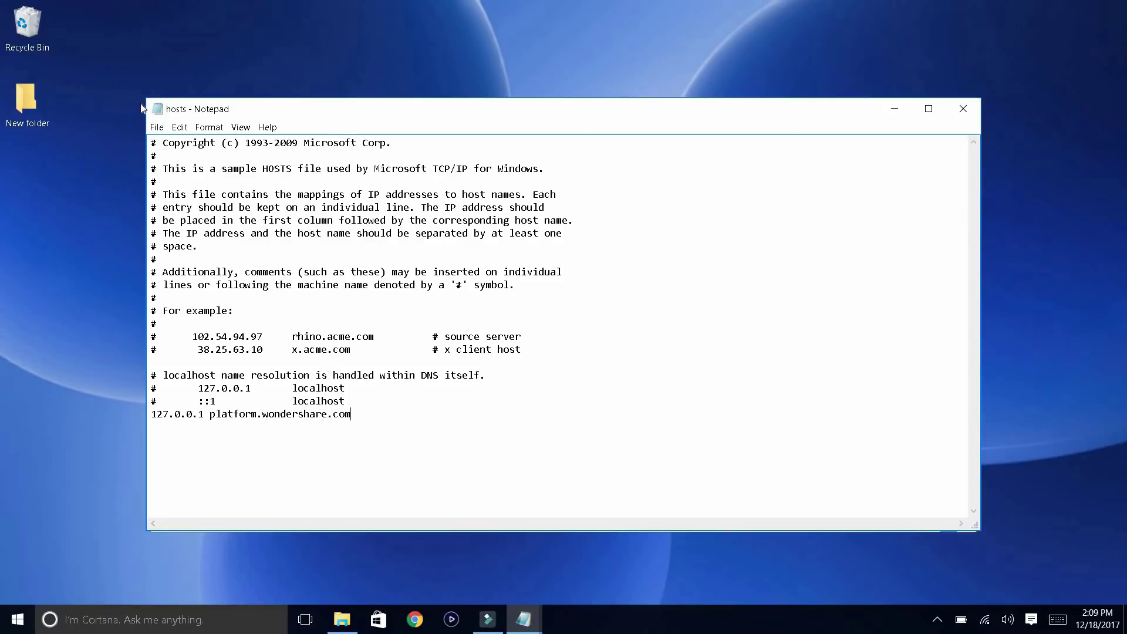
# Save the edited hosts file and close its window
pyautogui.click(157, 127)
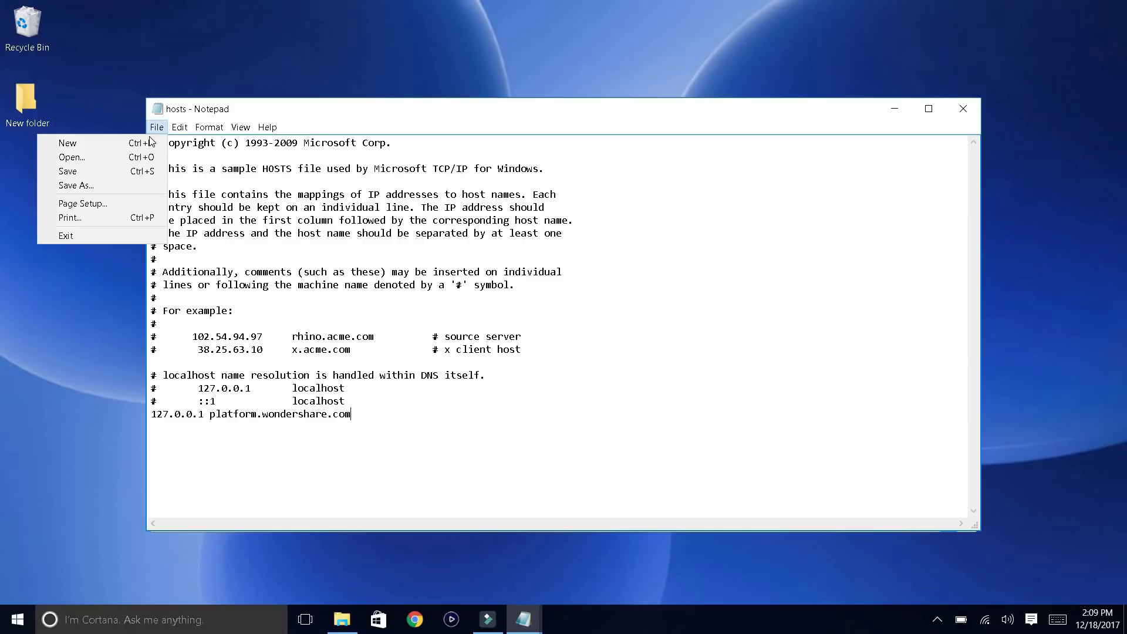
pyautogui.click(133, 172)
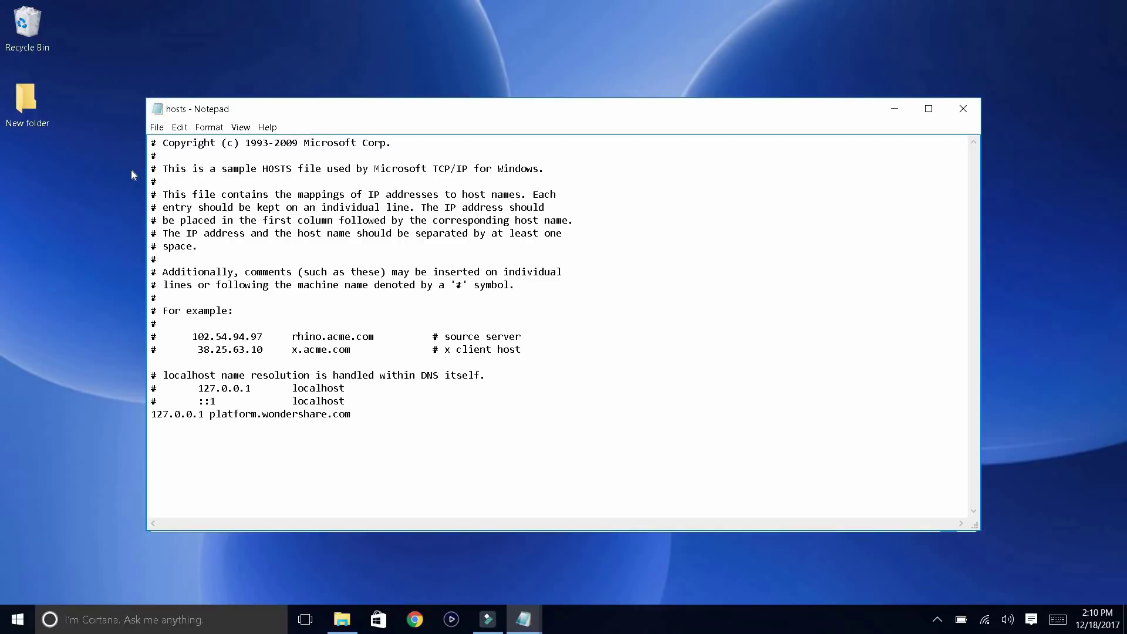
pyautogui.click(963, 108)
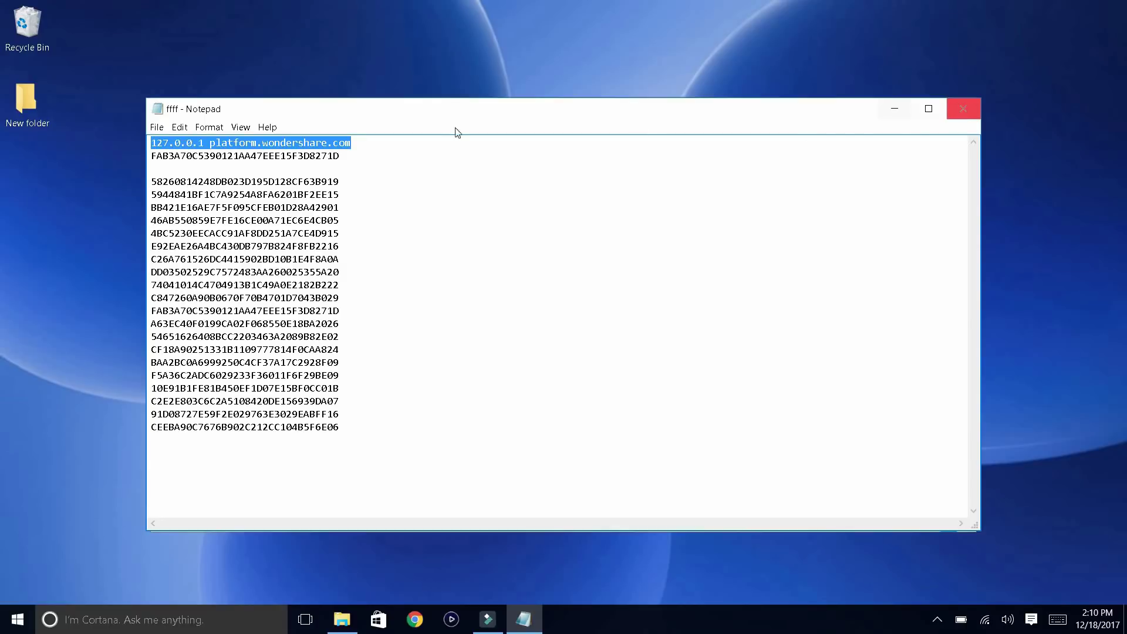
# Delete the blank line in ffff, copy one registration code, and minimize Notepad
pyautogui.click(462, 171)
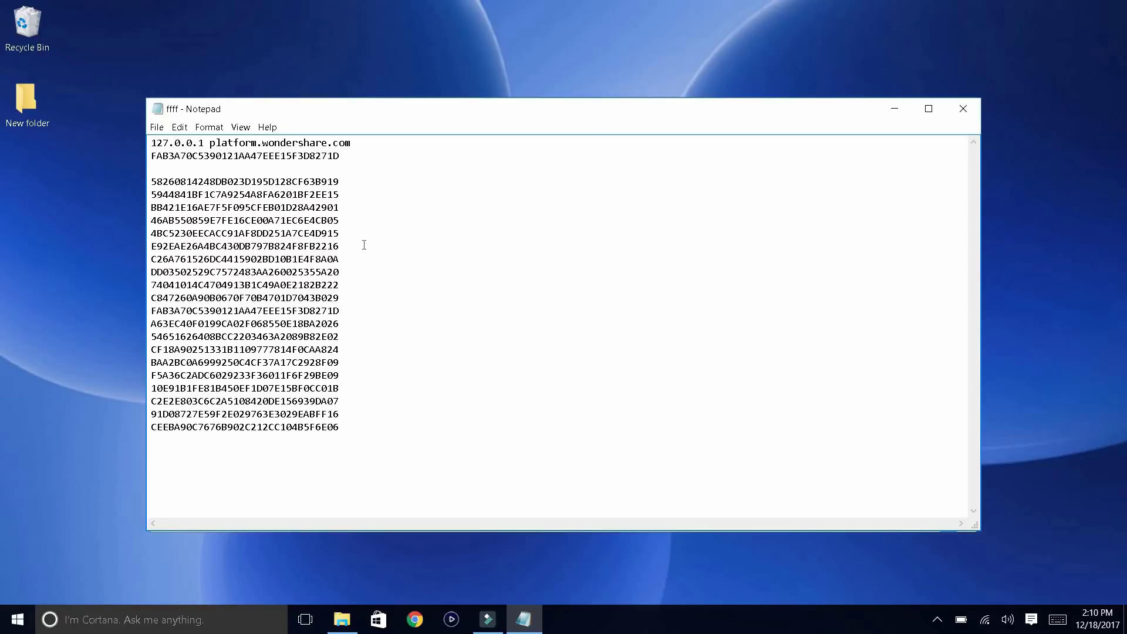
pyautogui.press('BackSpace')
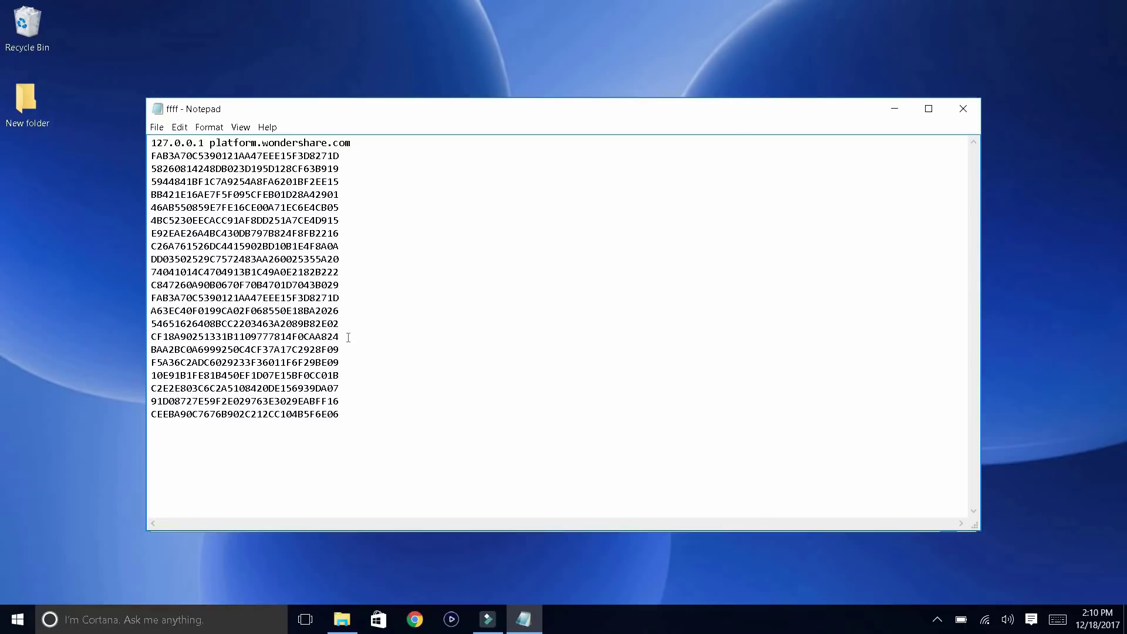
pyautogui.moveTo(339, 336); pyautogui.dragTo(143, 339)
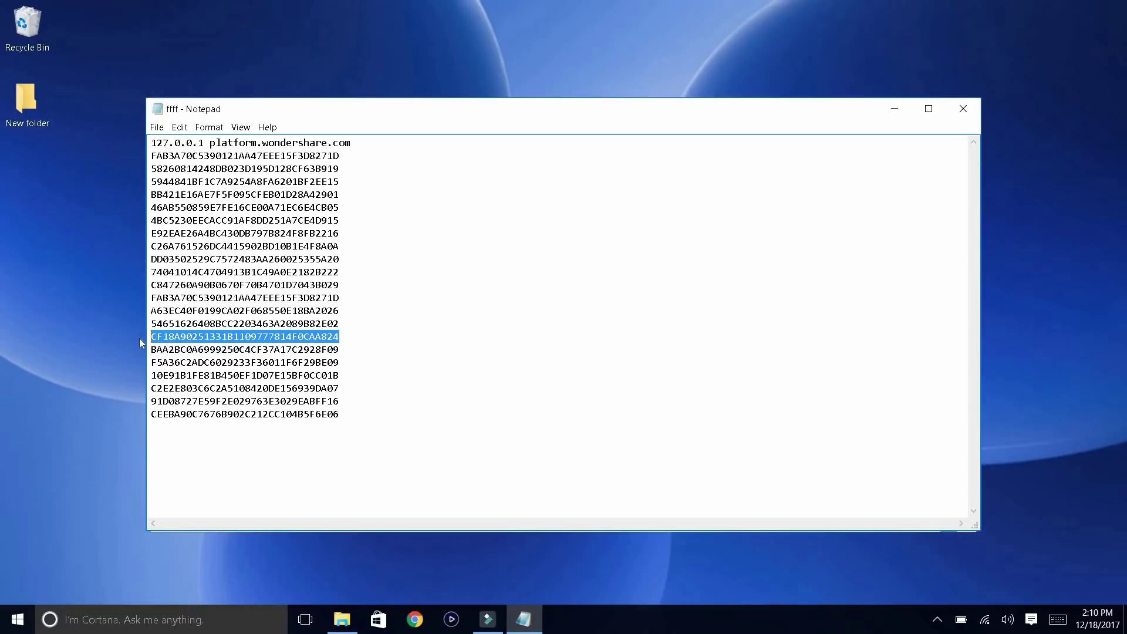
pyautogui.rightClick(188, 336)
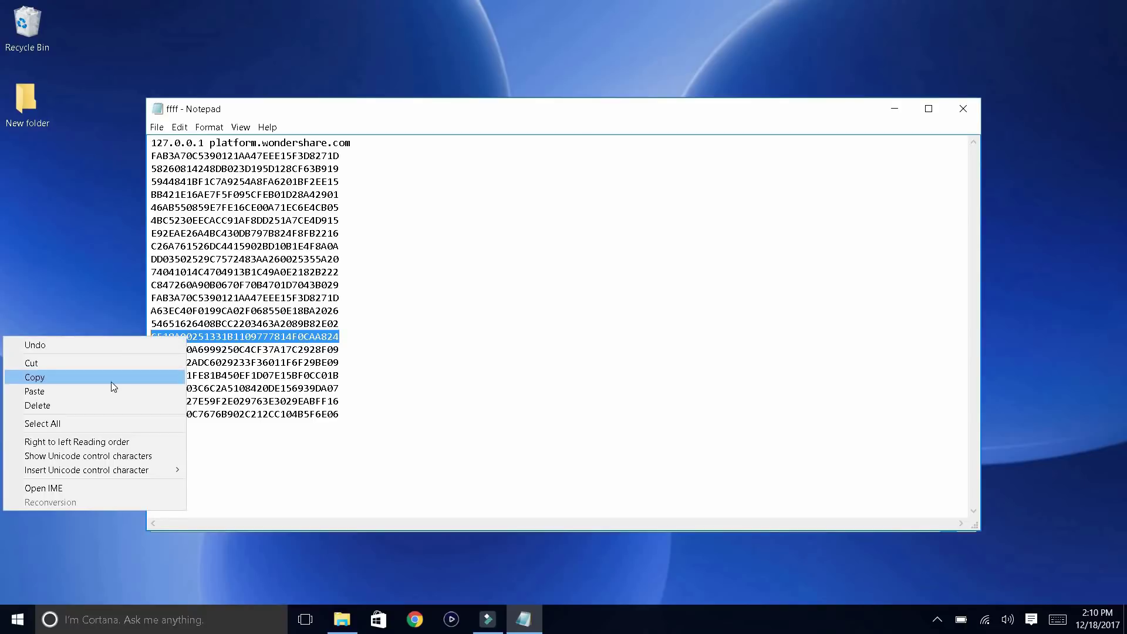
pyautogui.click(111, 382)
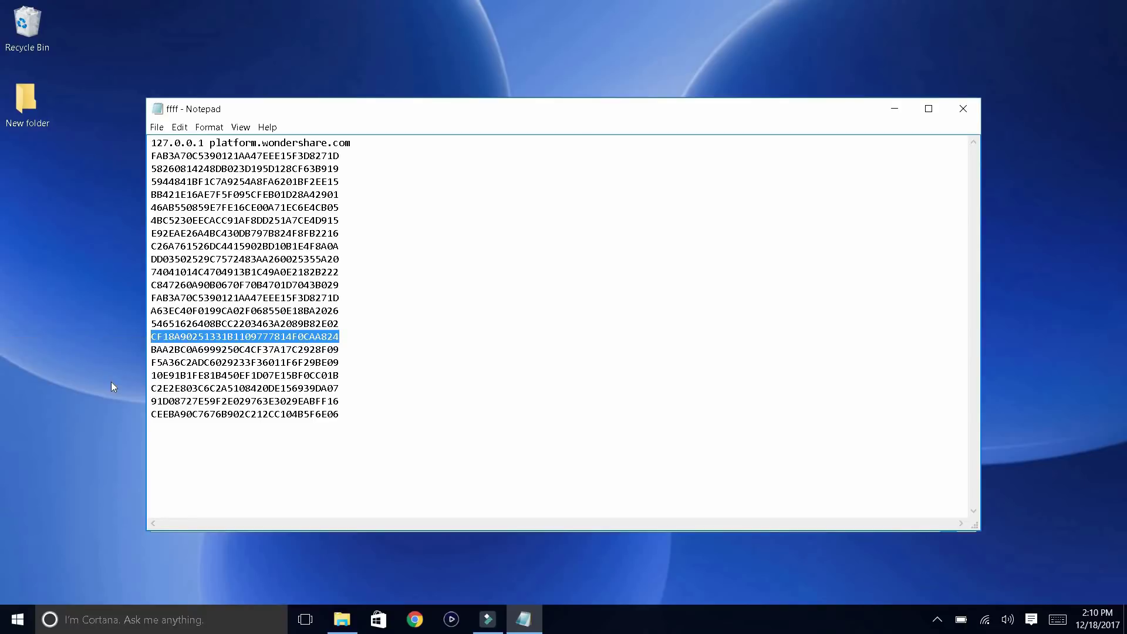
pyautogui.click(894, 109)
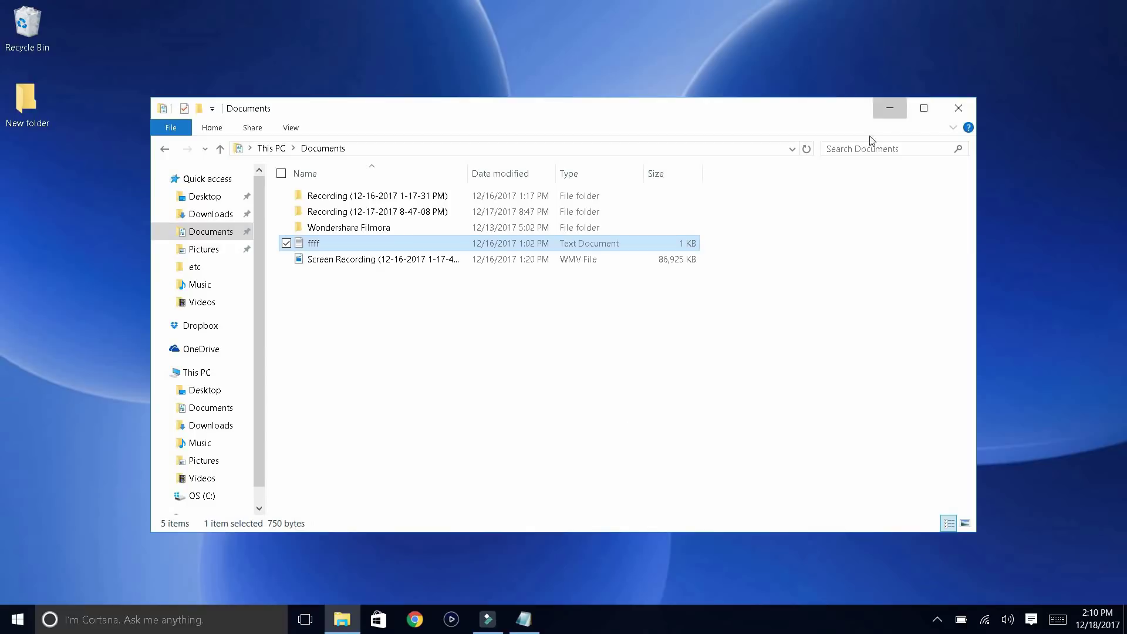
# Bring Filmora forward and open Register Your Software from the REGISTER menu
pyautogui.click(886, 108)
pyautogui.moveTo(495, 628)
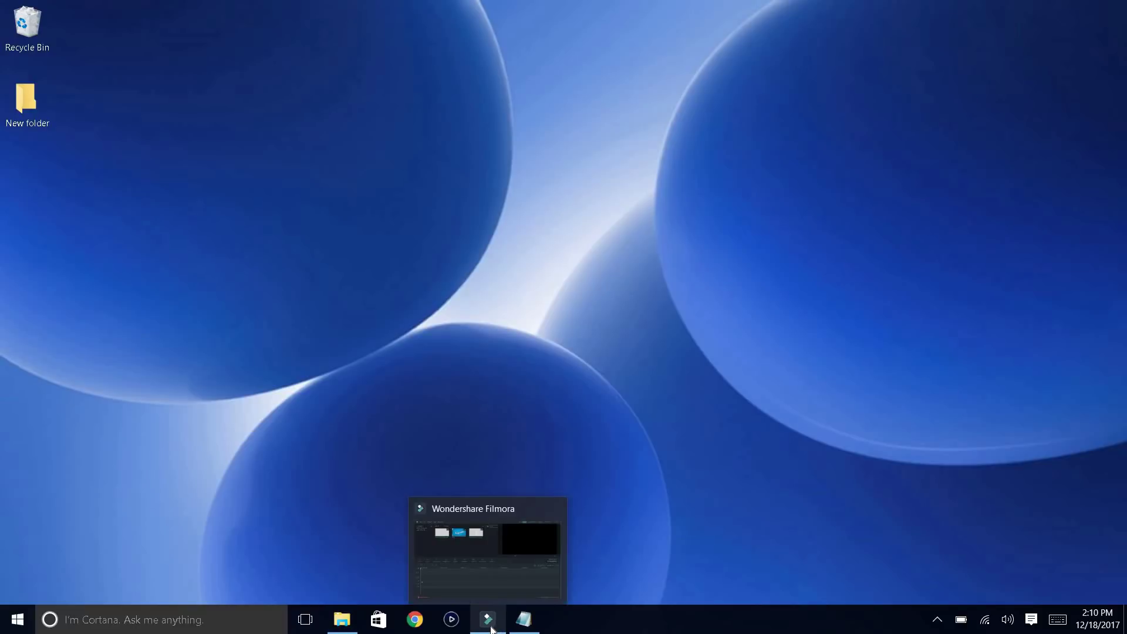
pyautogui.click(485, 516)
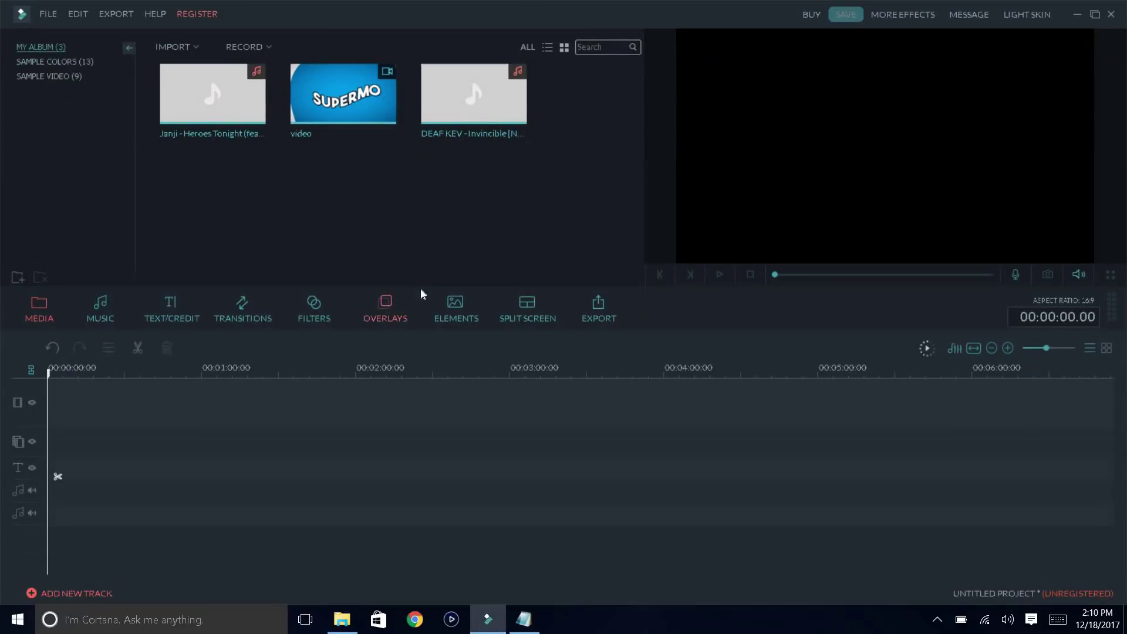
pyautogui.click(208, 15)
pyautogui.click(241, 32)
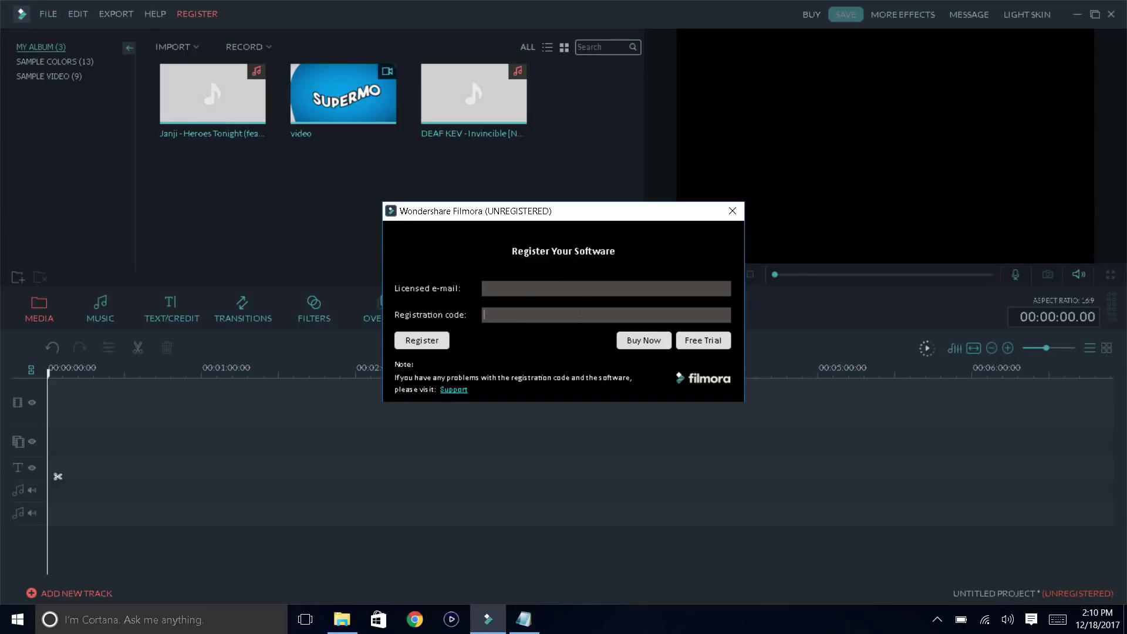
pyautogui.click(524, 620)
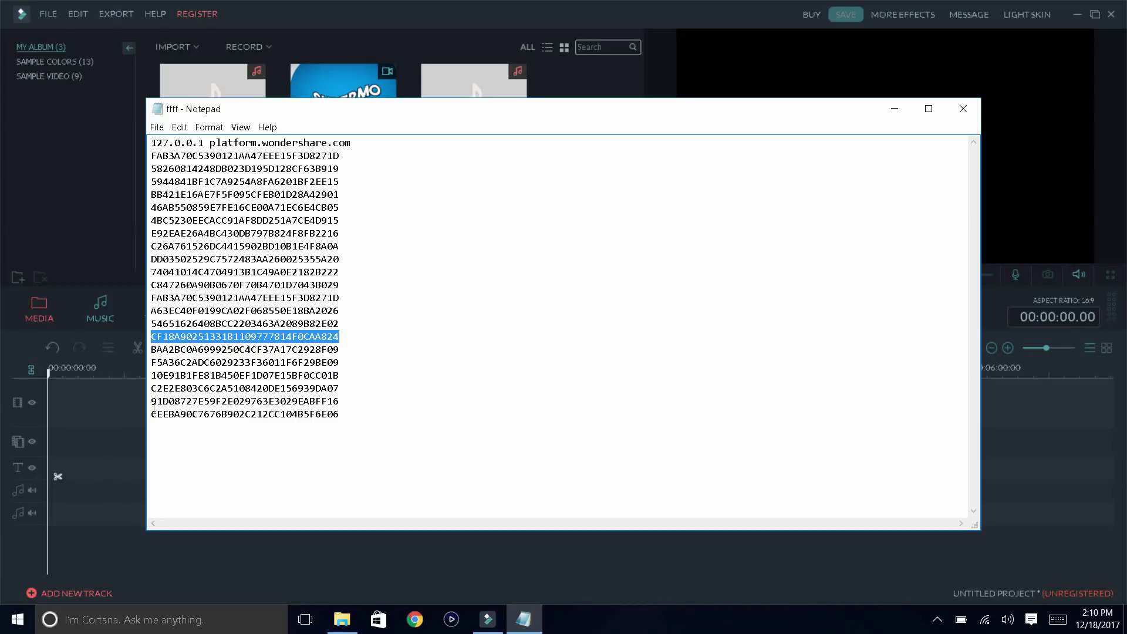
pyautogui.click(145, 389)
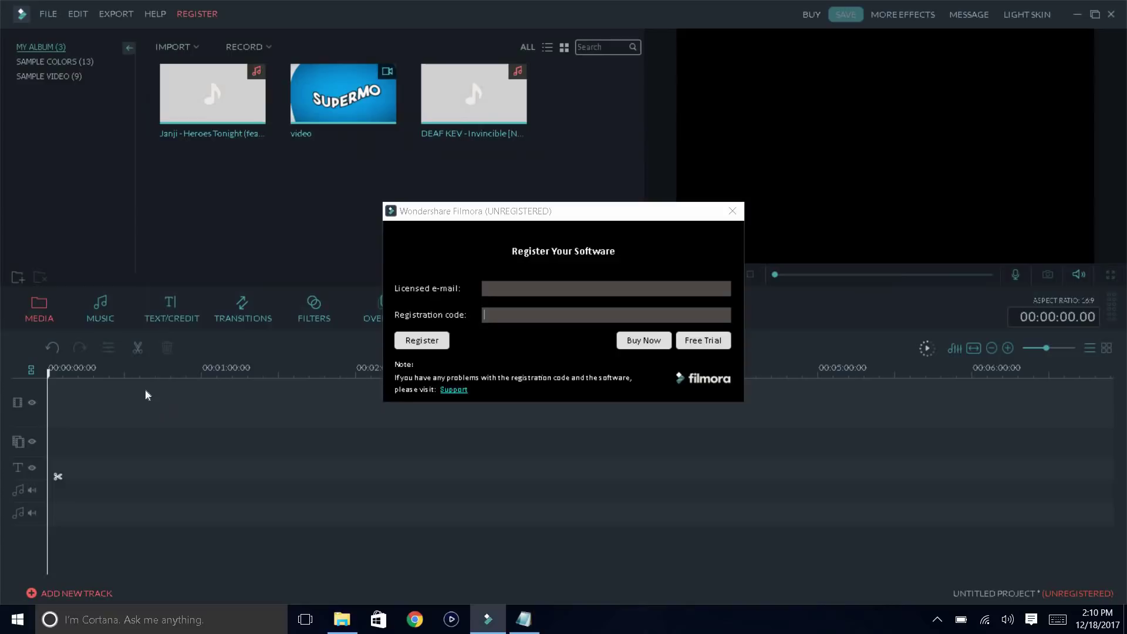
# Paste the copied code as the registration code, enter the licensed e-mail, and register
pyautogui.click(604, 315)
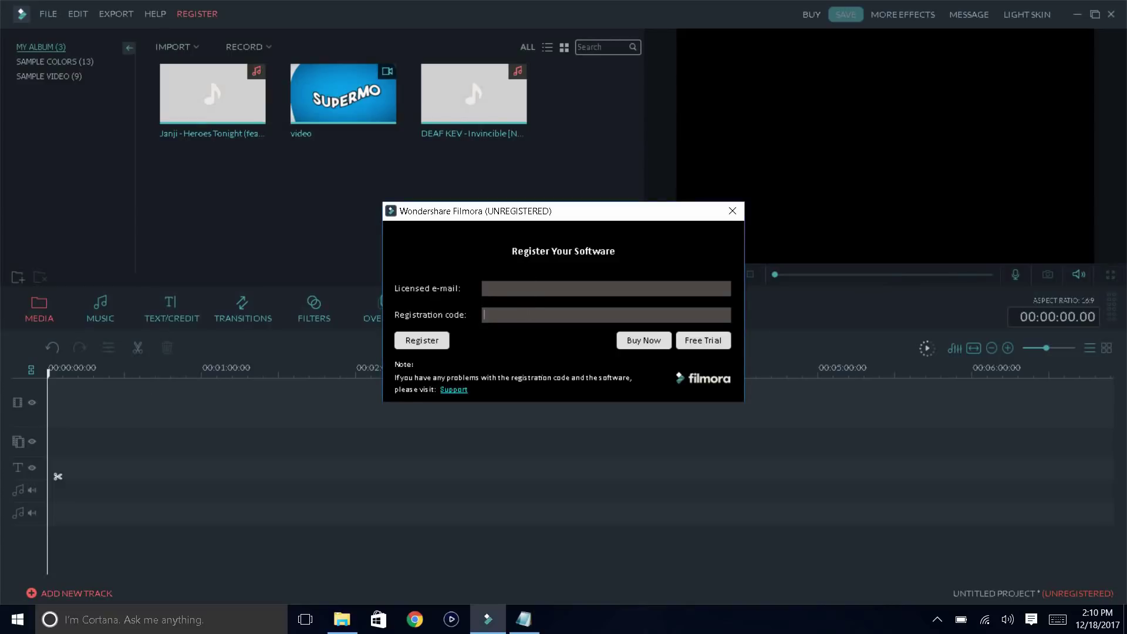
pyautogui.rightClick(525, 312)
pyautogui.click(476, 376)
pyautogui.click(528, 288)
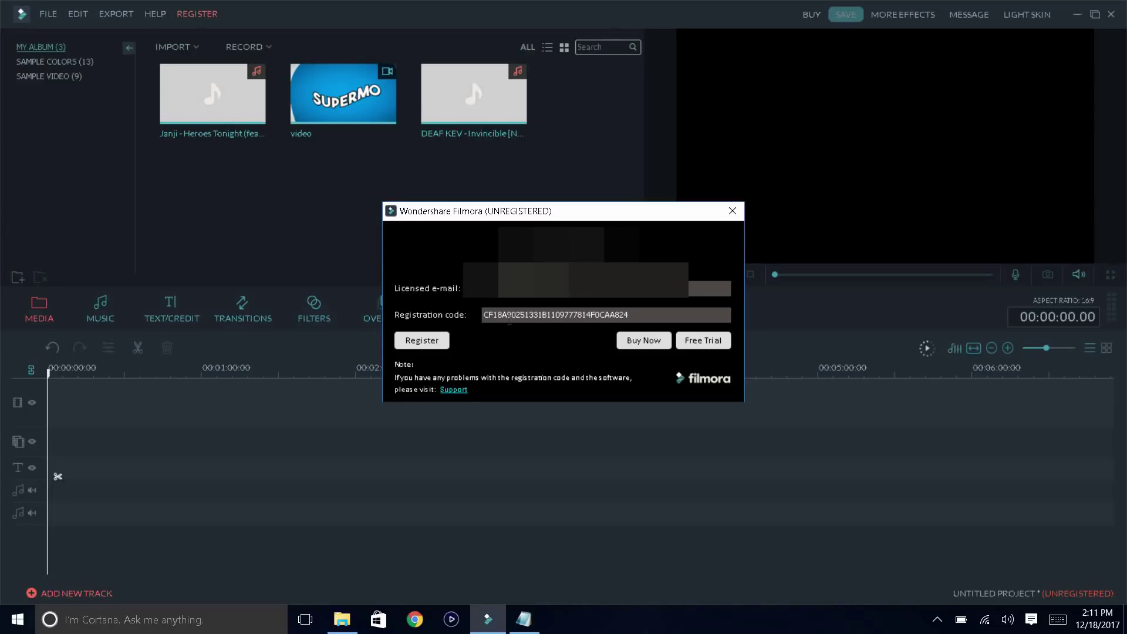
pyautogui.click(433, 344)
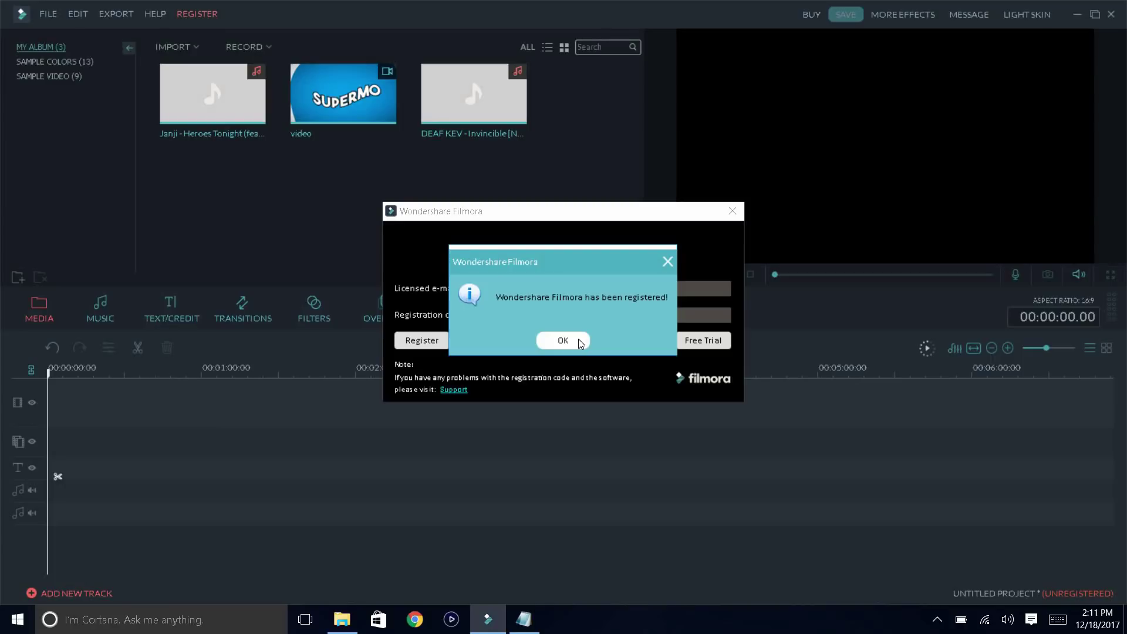
# Dismiss the registered message, close the Chrome page, and clear both YouTube notifications
pyautogui.click(563, 341)
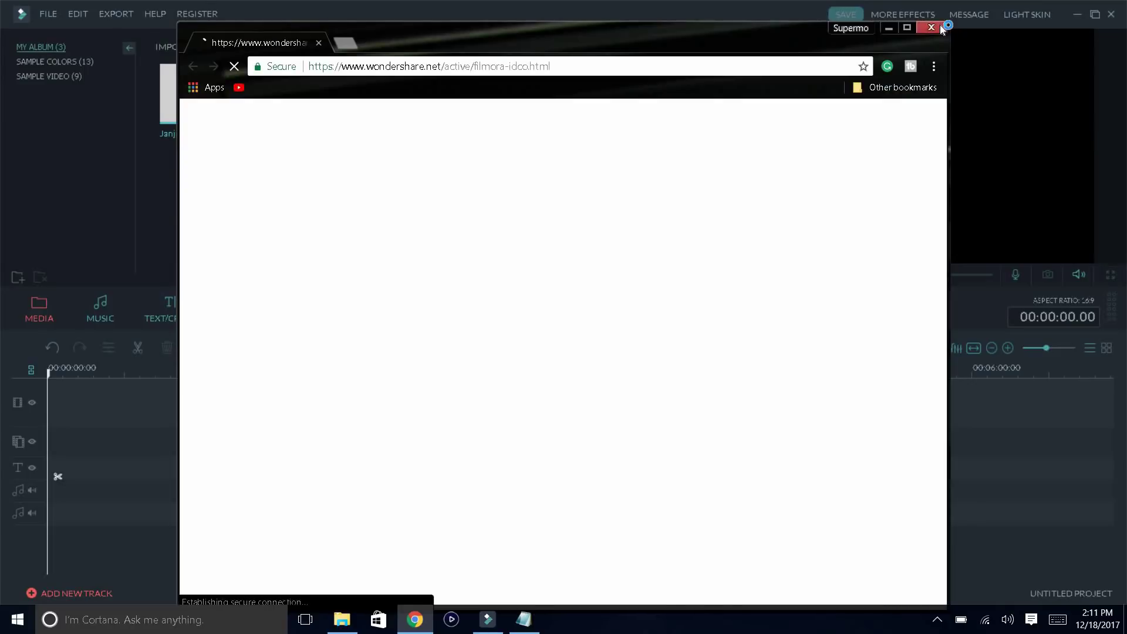
pyautogui.click(941, 28)
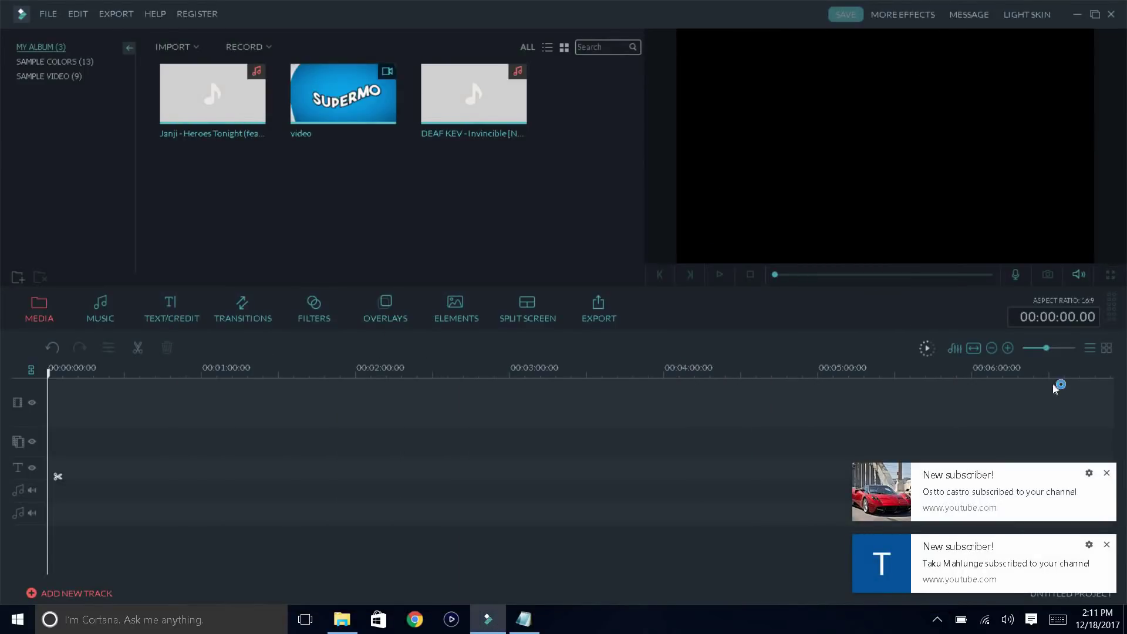
pyautogui.click(1105, 473)
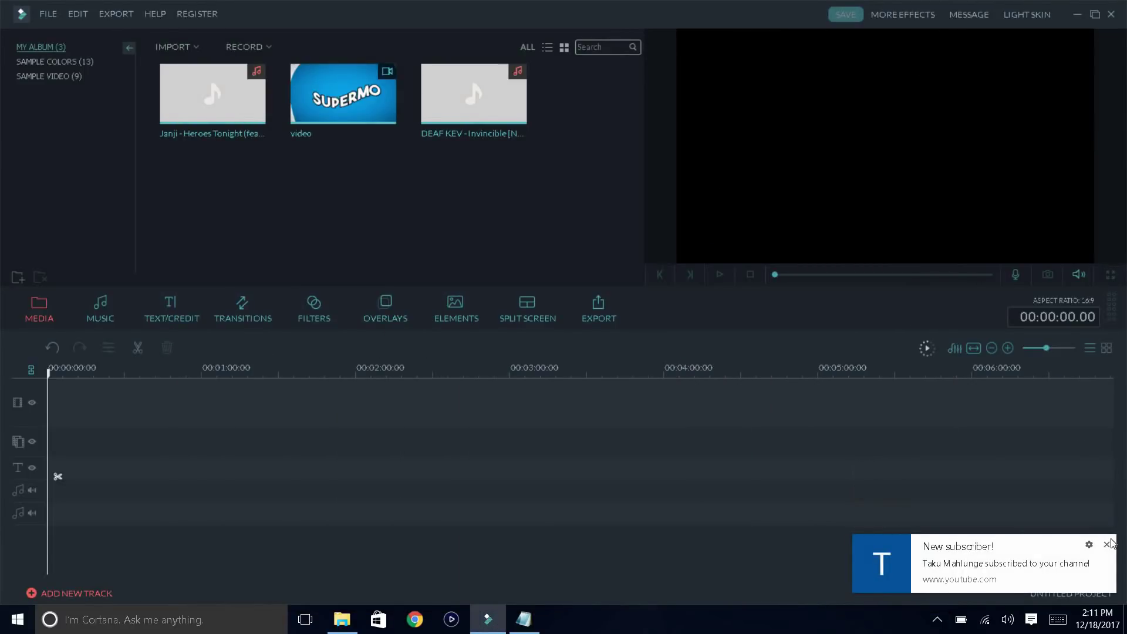
pyautogui.click(1107, 544)
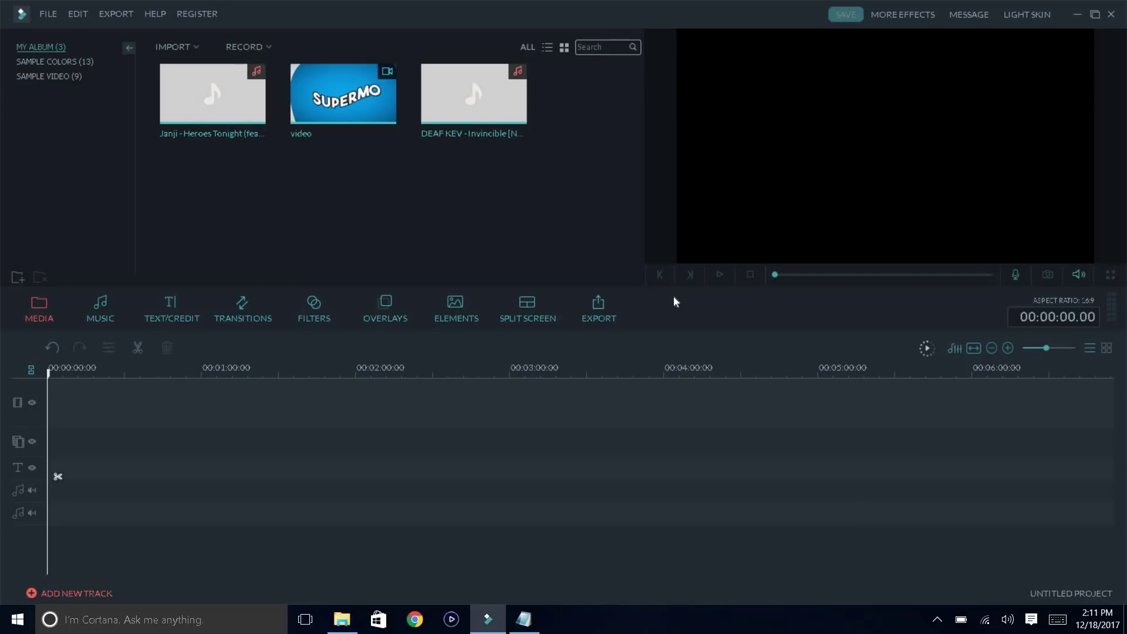
# Put the video clip on Filmora's timeline, close export settings, then minimize Filmora and the ffff notes
pyautogui.moveTo(314, 71); pyautogui.dragTo(74, 388)
pyautogui.click(595, 308)
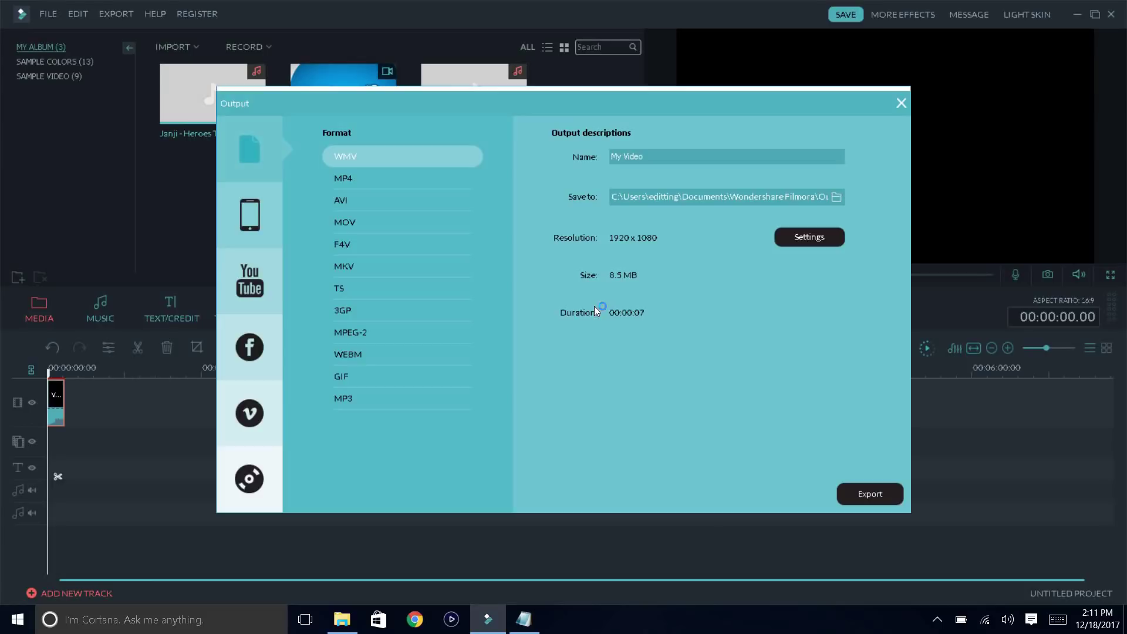
pyautogui.click(899, 105)
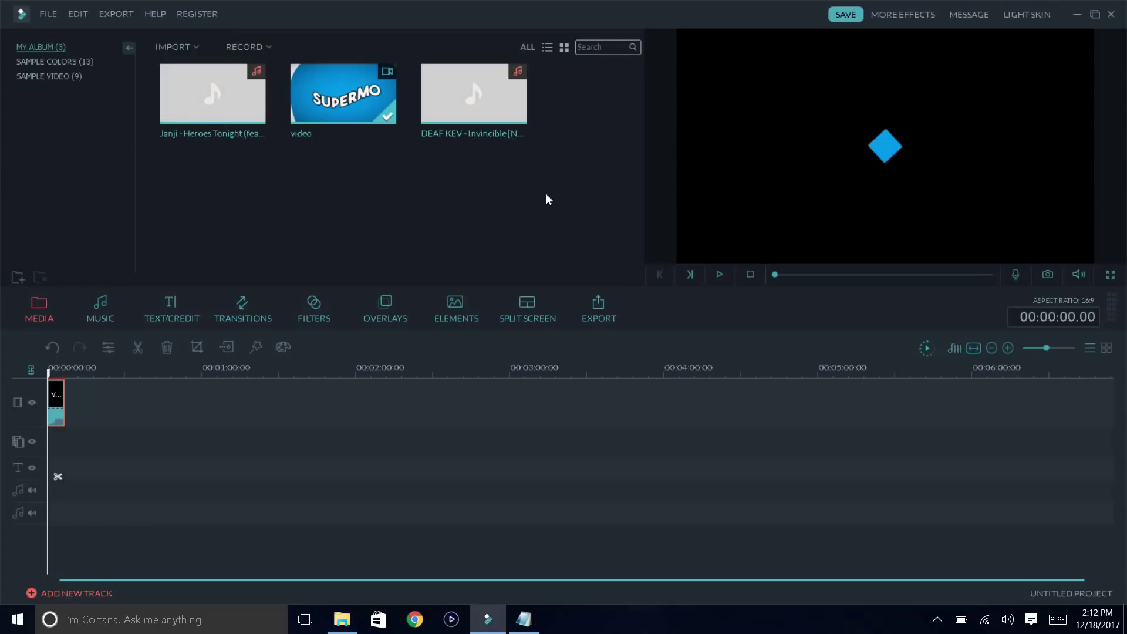
pyautogui.click(1078, 15)
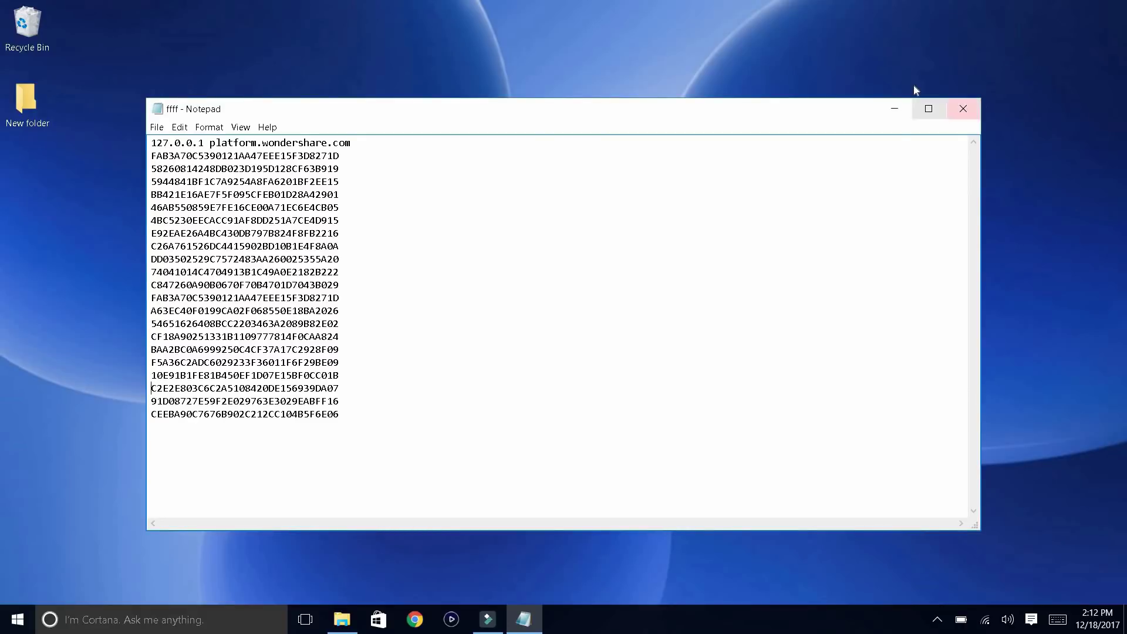
pyautogui.click(894, 109)
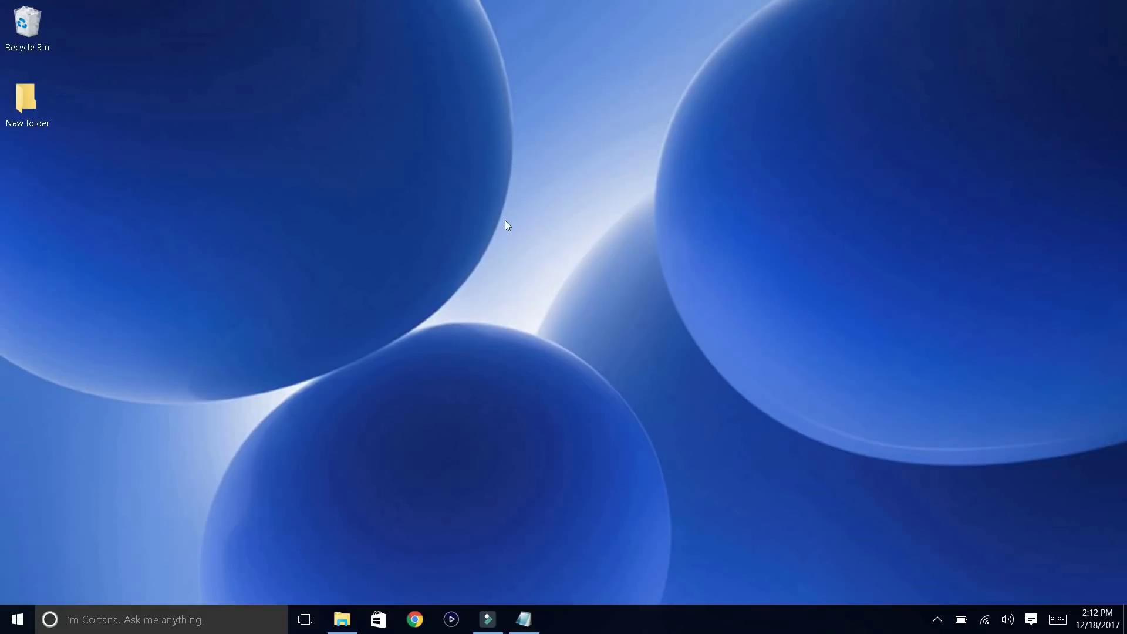